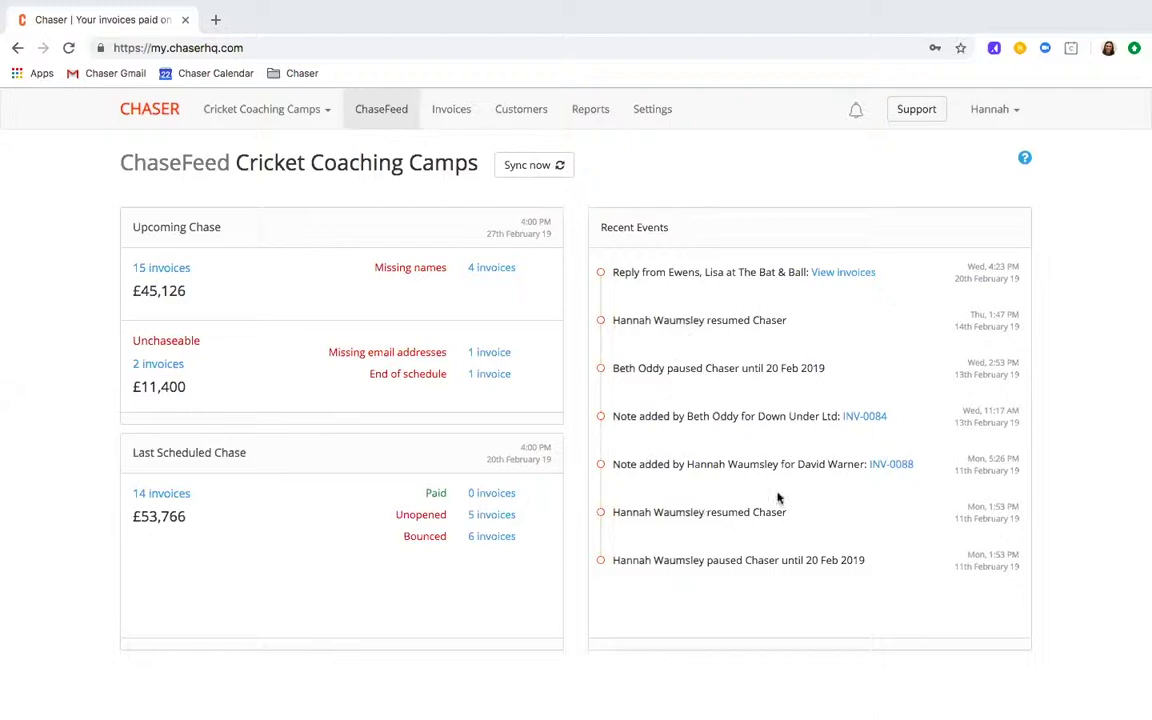
Open the email settings and review the list of senders with their normal and escalated From and Cc roles
left_click(654, 113)
left_click(431, 203)
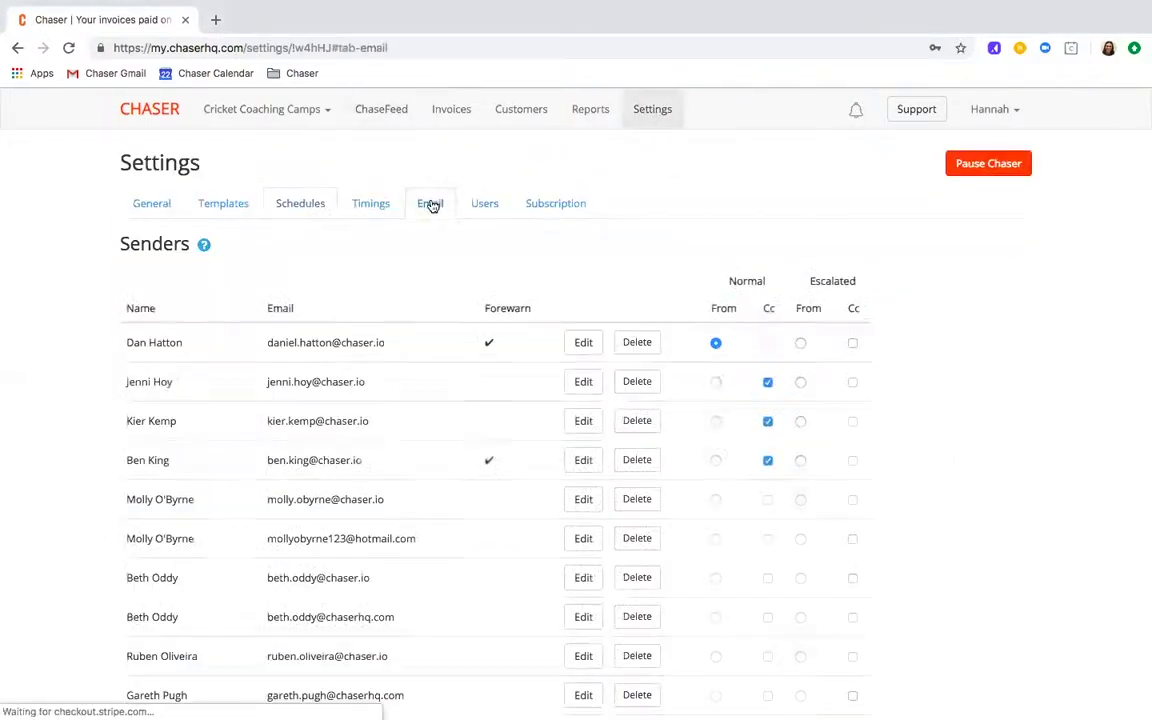
scroll(472, 388, "down", 2)
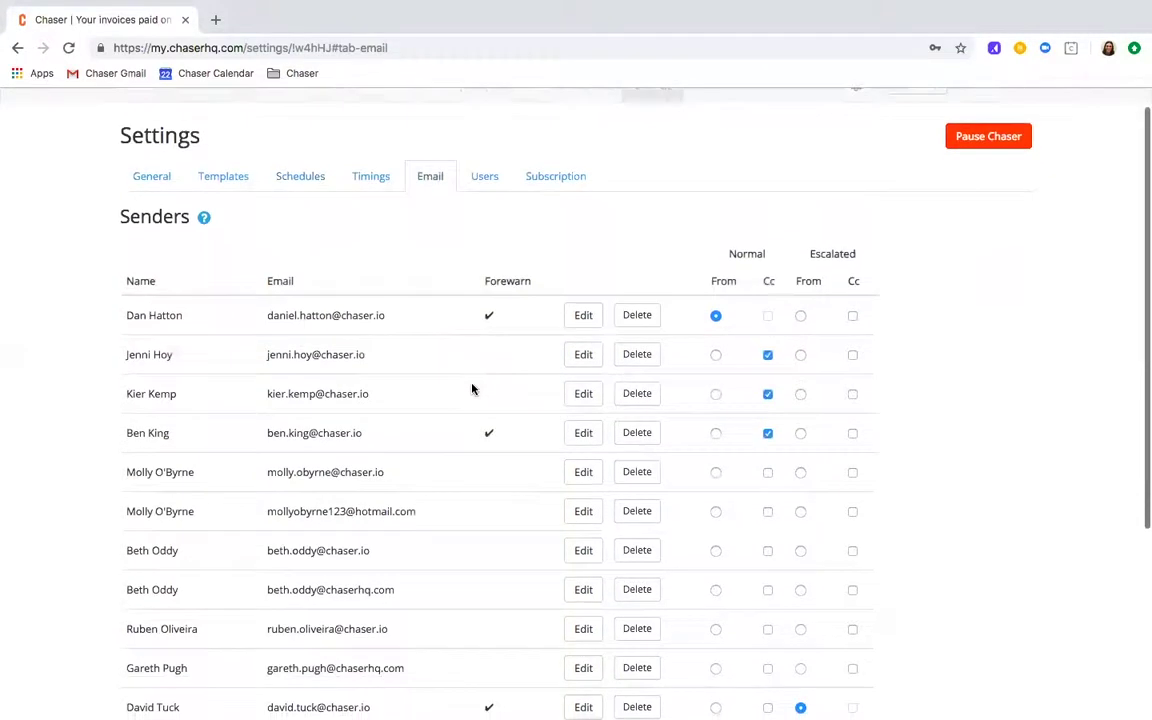
scroll(472, 388, "down", 1)
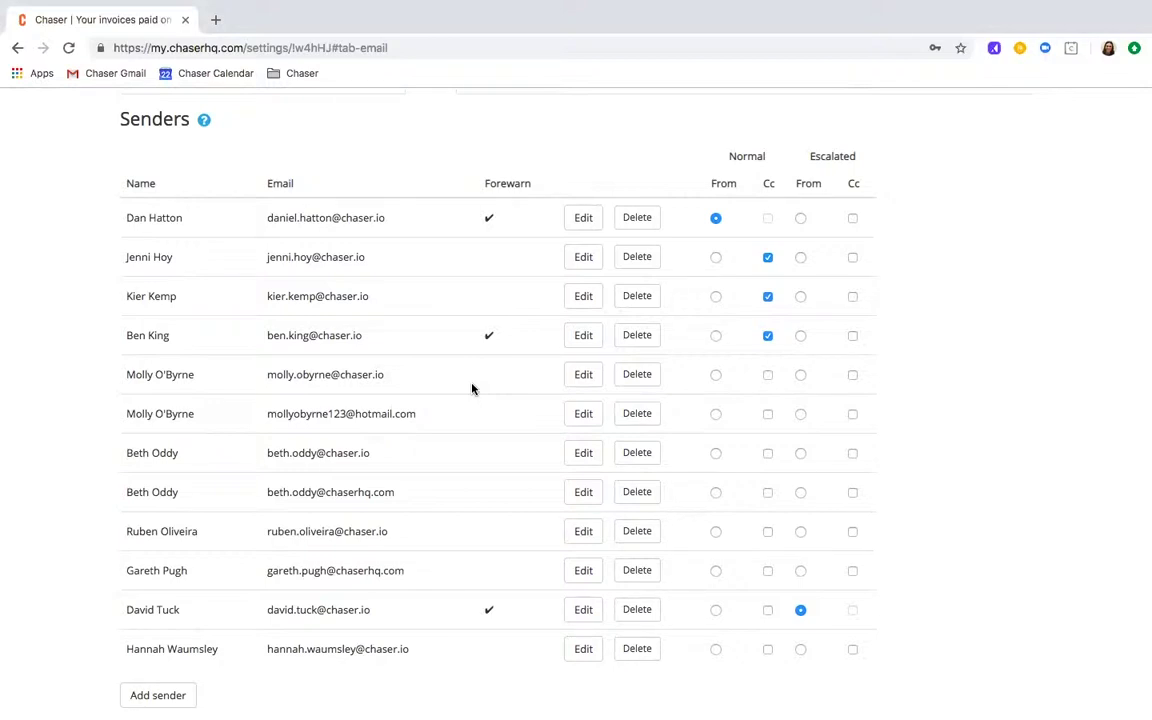
scroll(472, 389, "down", 1)
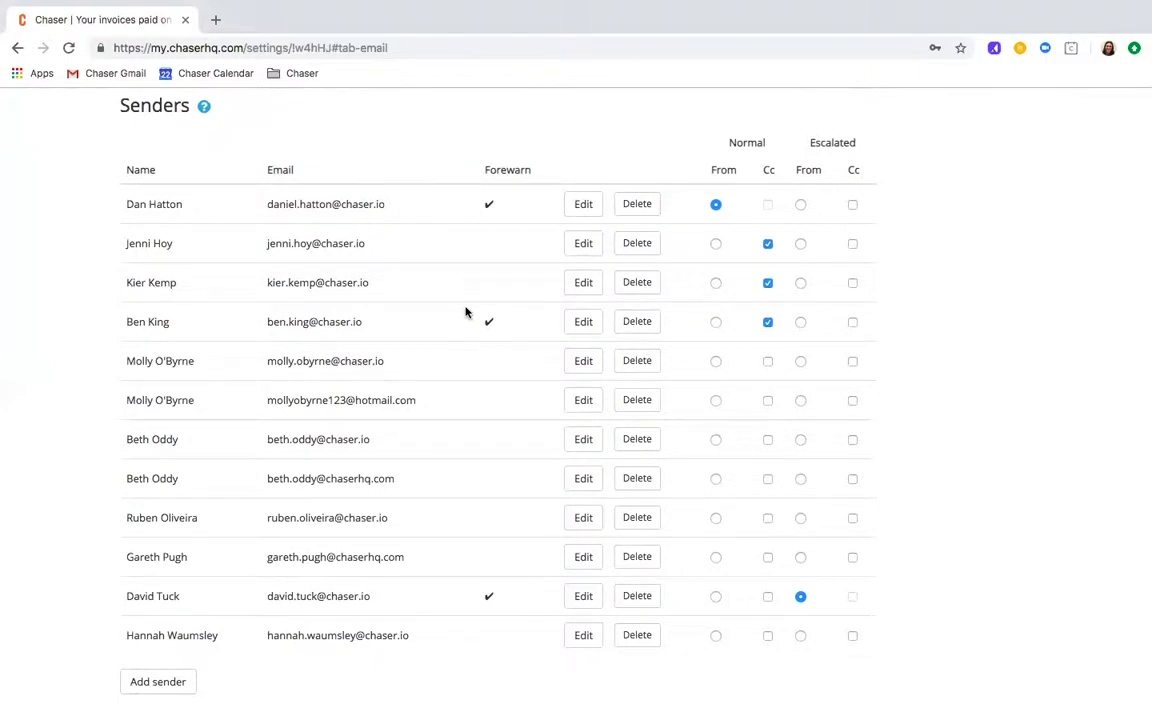
View the normal From sender's details, forewarn option and signature, close them unchanged, and review the Forewarn column for the senders
left_click(583, 204)
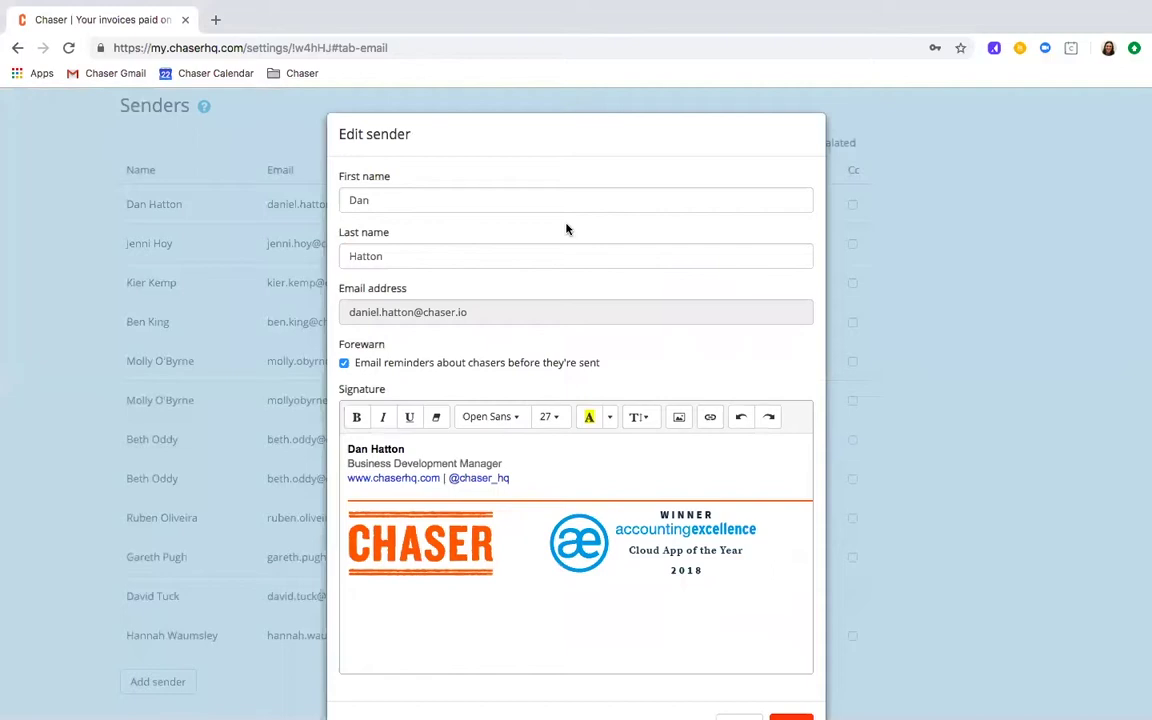
scroll(453, 463, "down", 1)
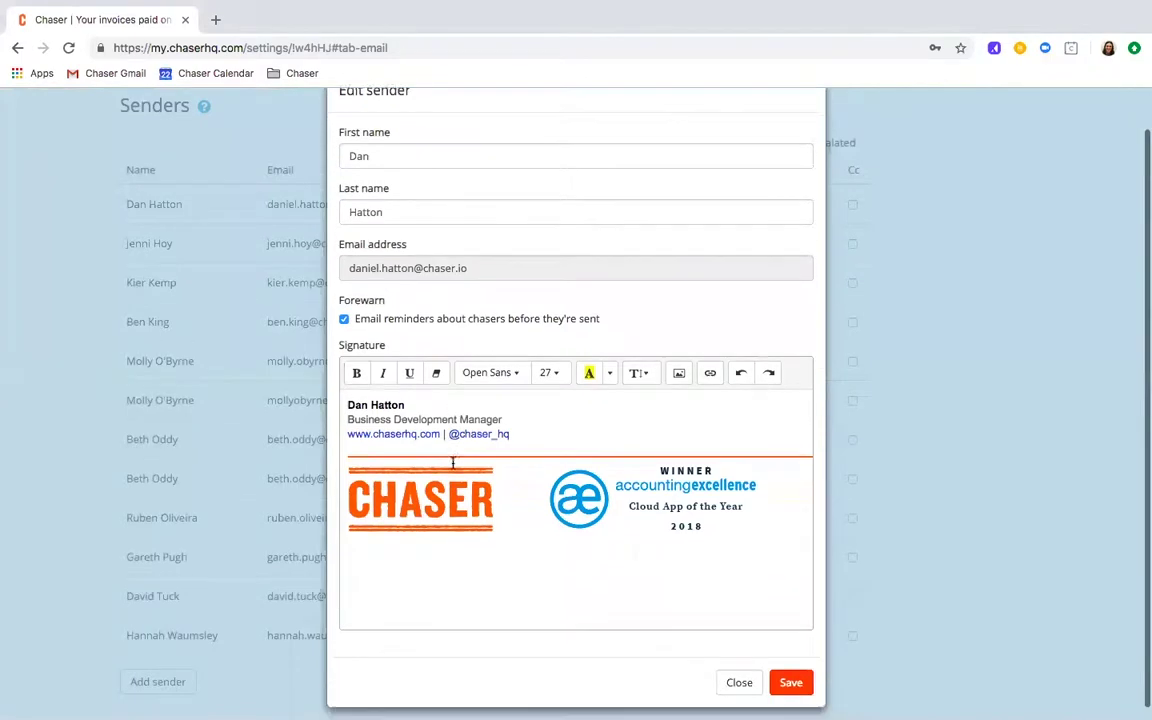
scroll(453, 463, "down", 1)
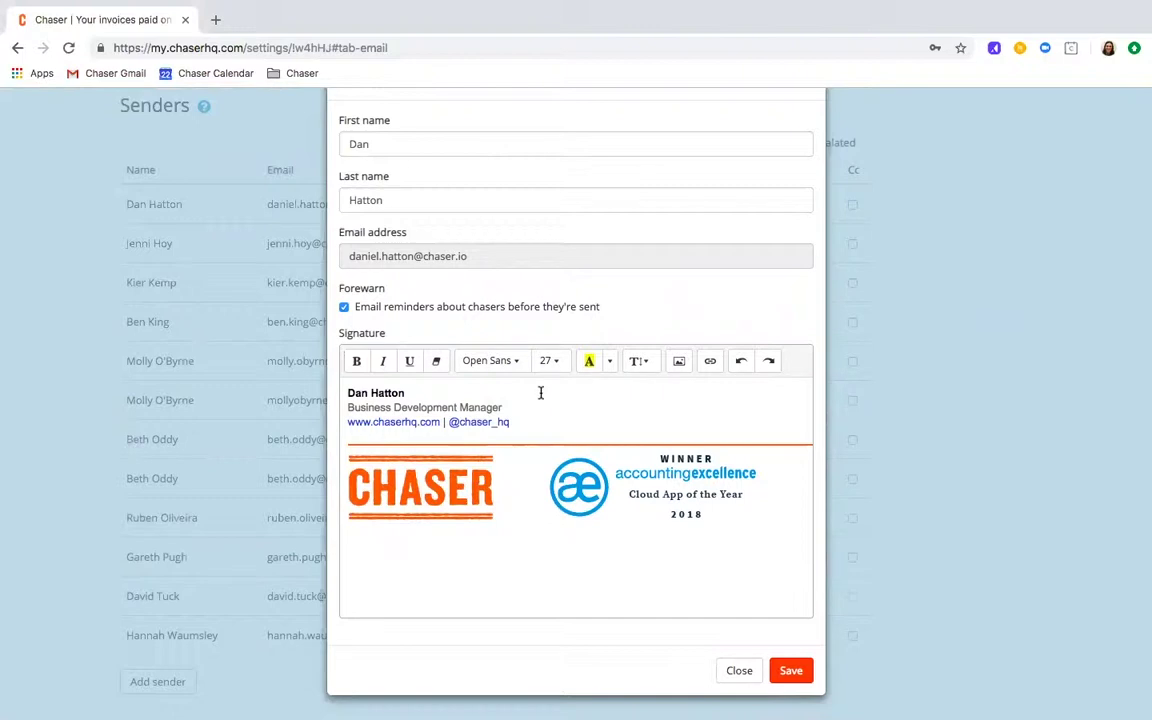
left_click(739, 670)
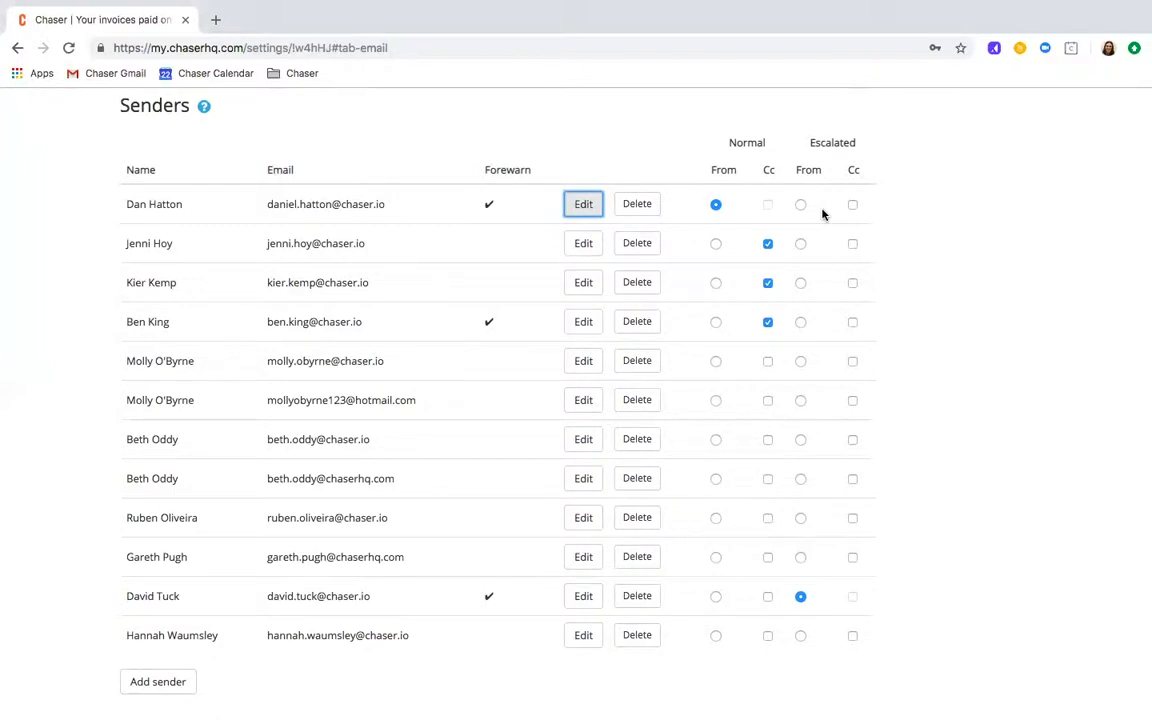
scroll(822, 214, "down", 1)
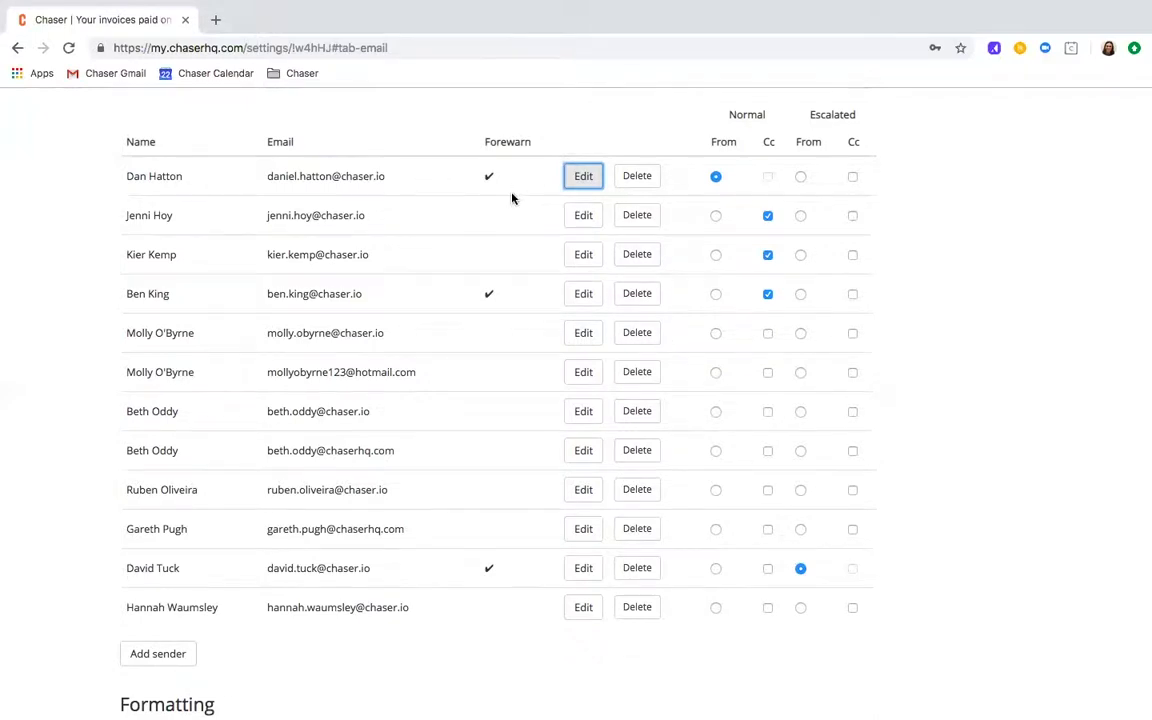
scroll(511, 198, "up", 1)
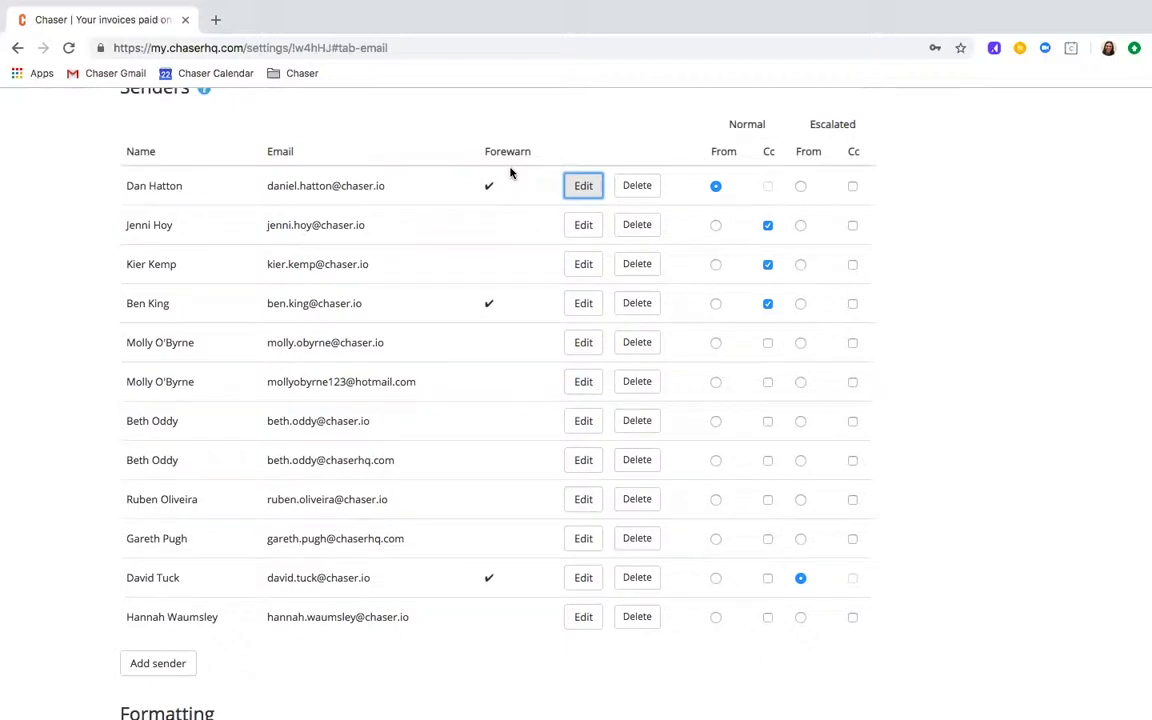
Open the template settings and view the Early overdue template's subject, text and attachment options
scroll(510, 173, "up", 3)
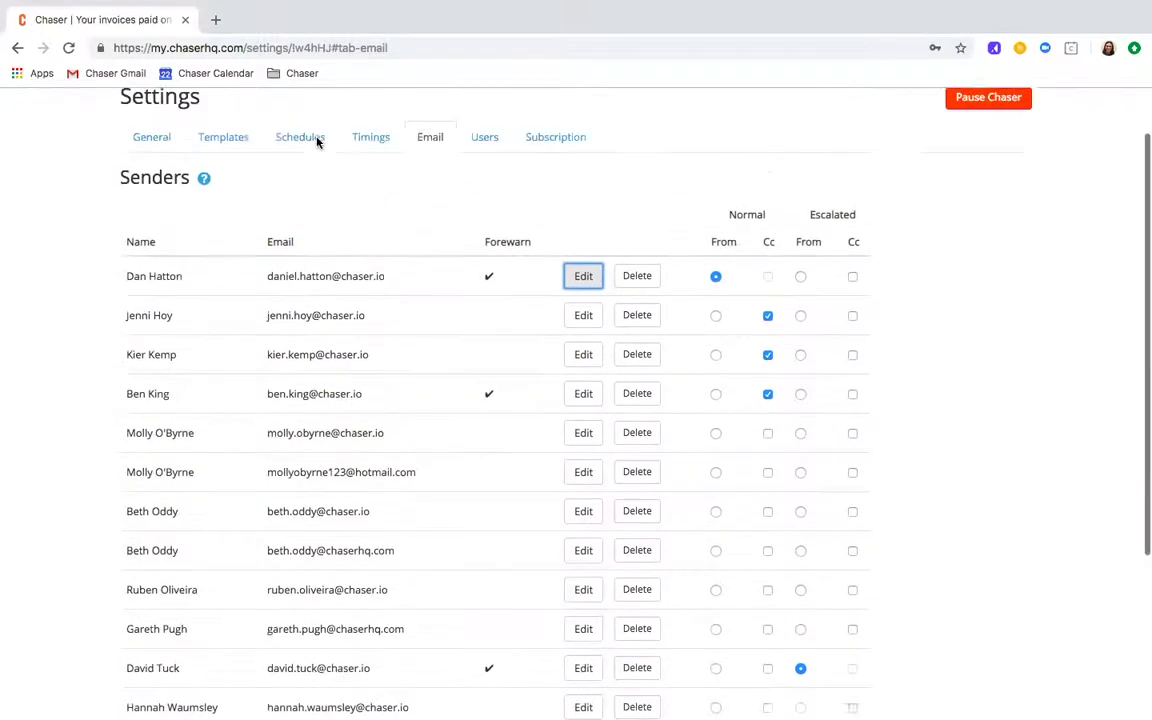
left_click(229, 176)
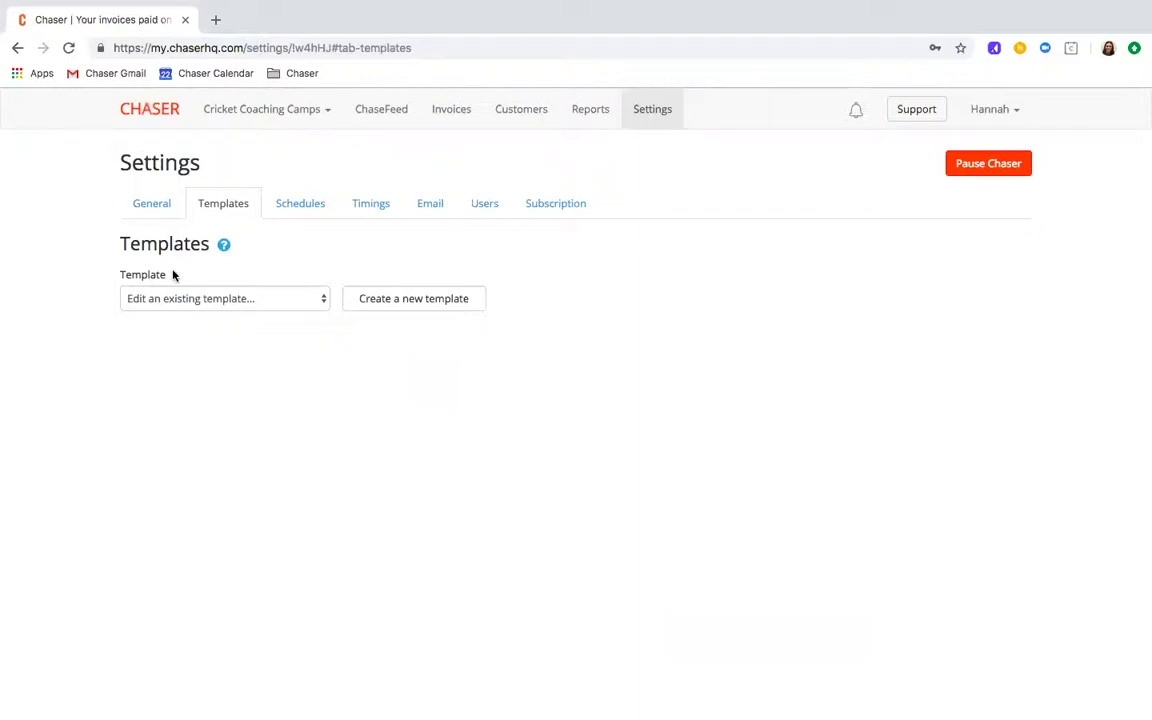
left_click(222, 299)
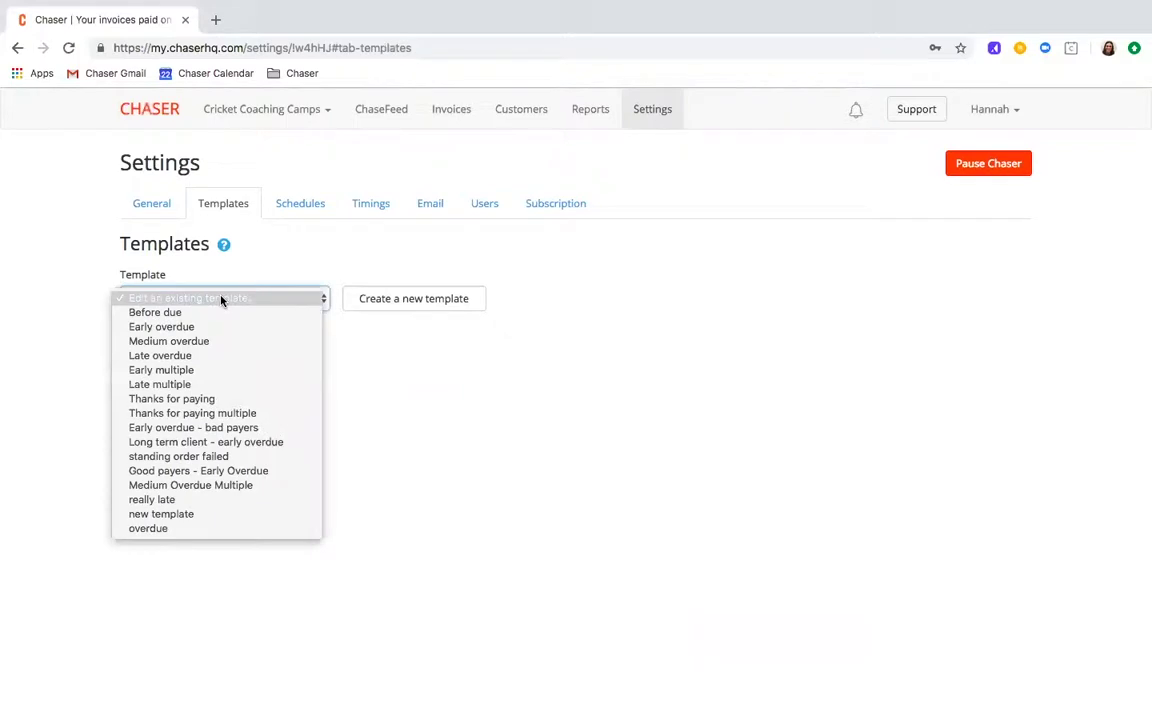
left_click(219, 329)
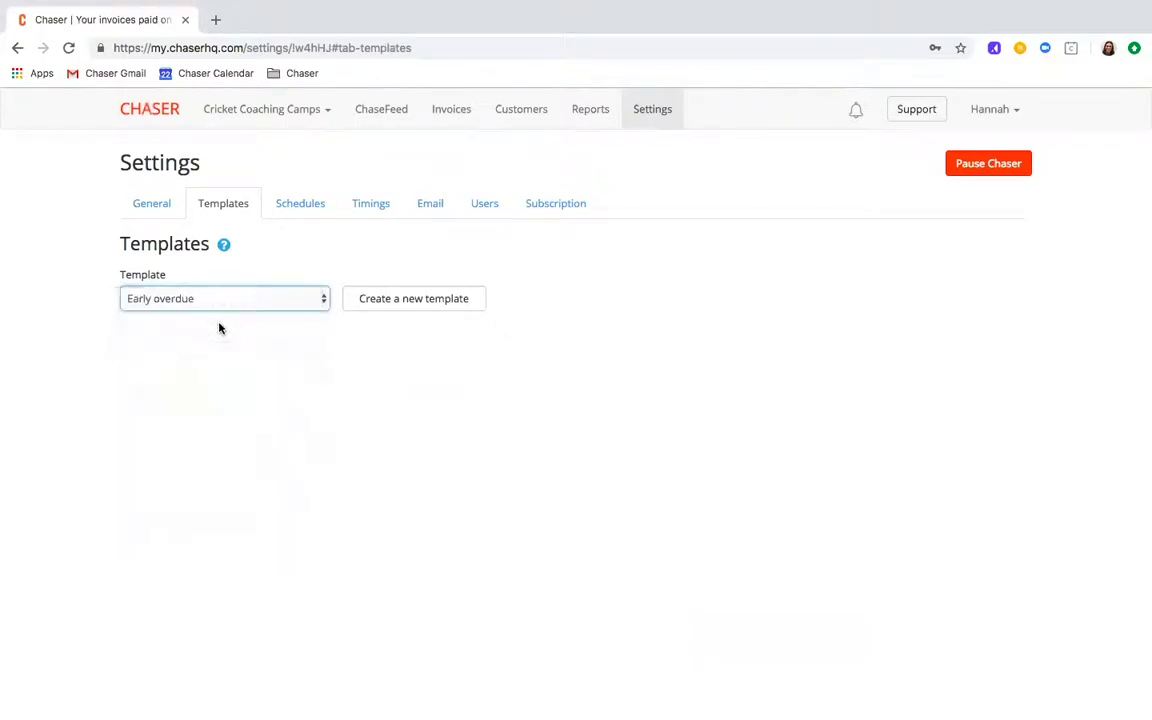
scroll(219, 327, "down", 1)
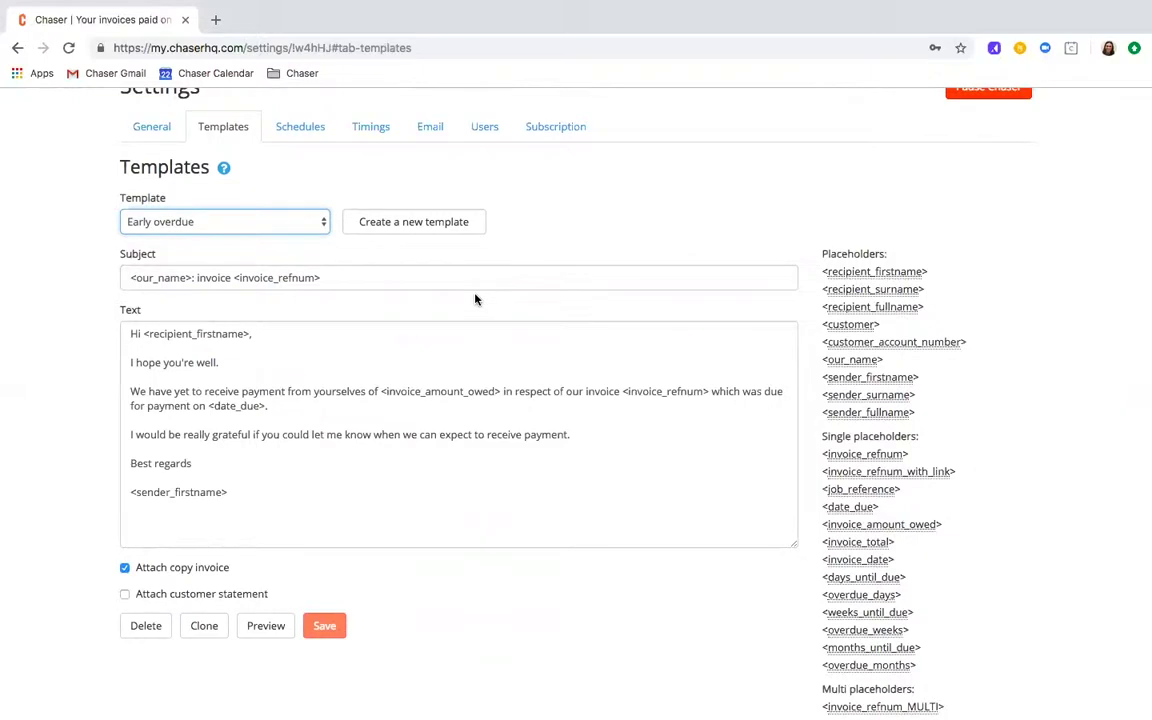
View the "Early overdue - bad payers" template and the "Long term client - early overdue" template
left_click(263, 226)
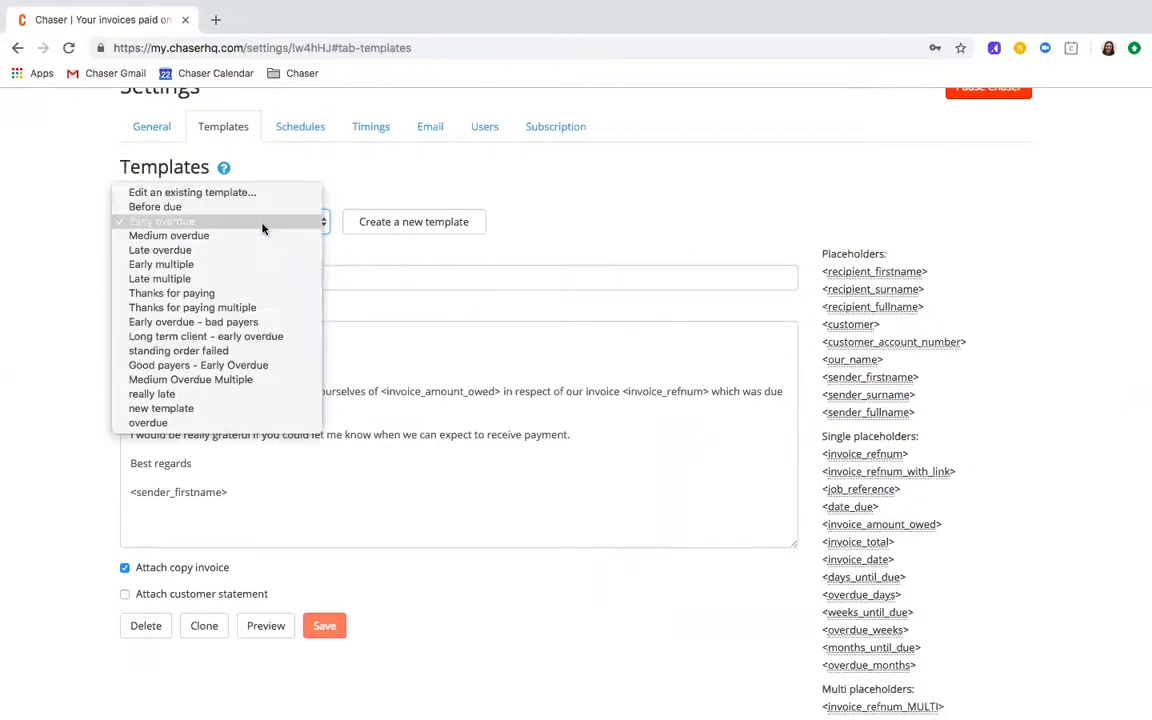
left_click(241, 322)
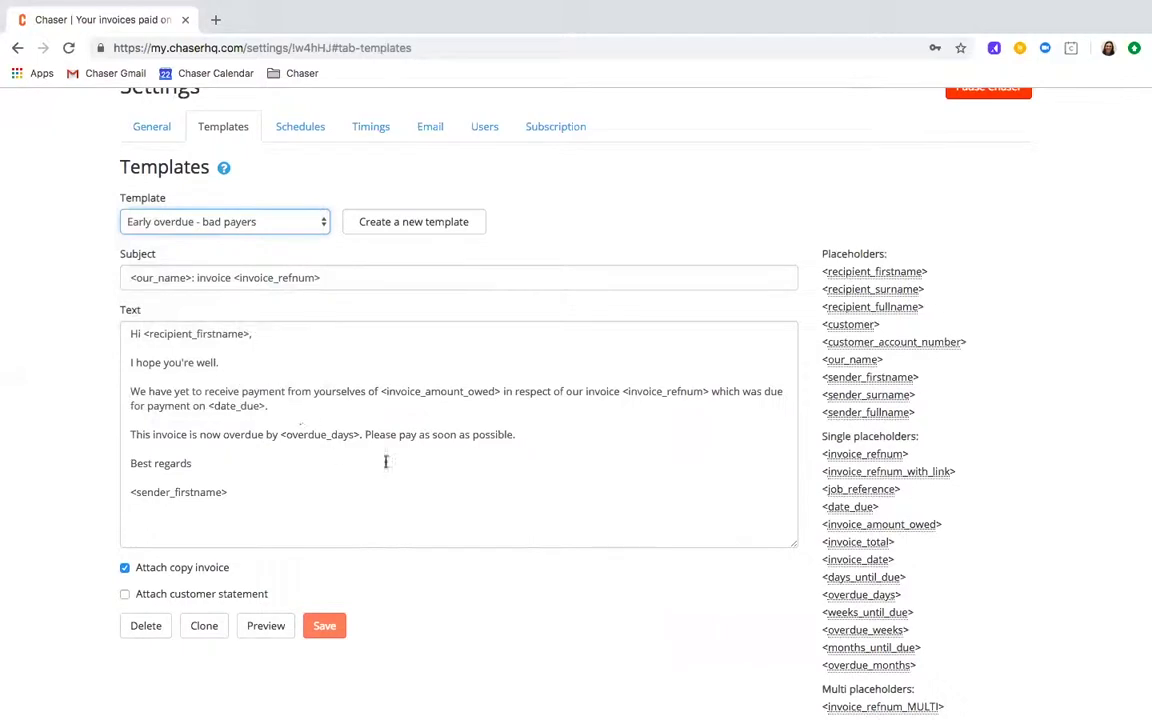
left_click(243, 227)
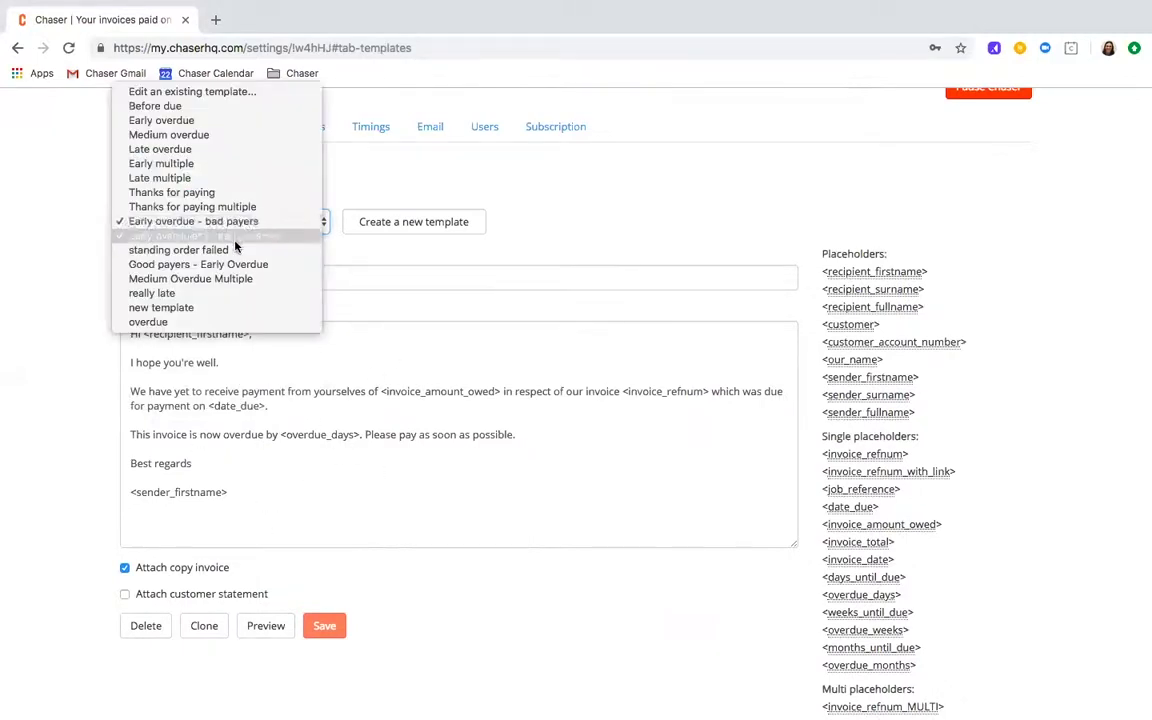
left_click(235, 236)
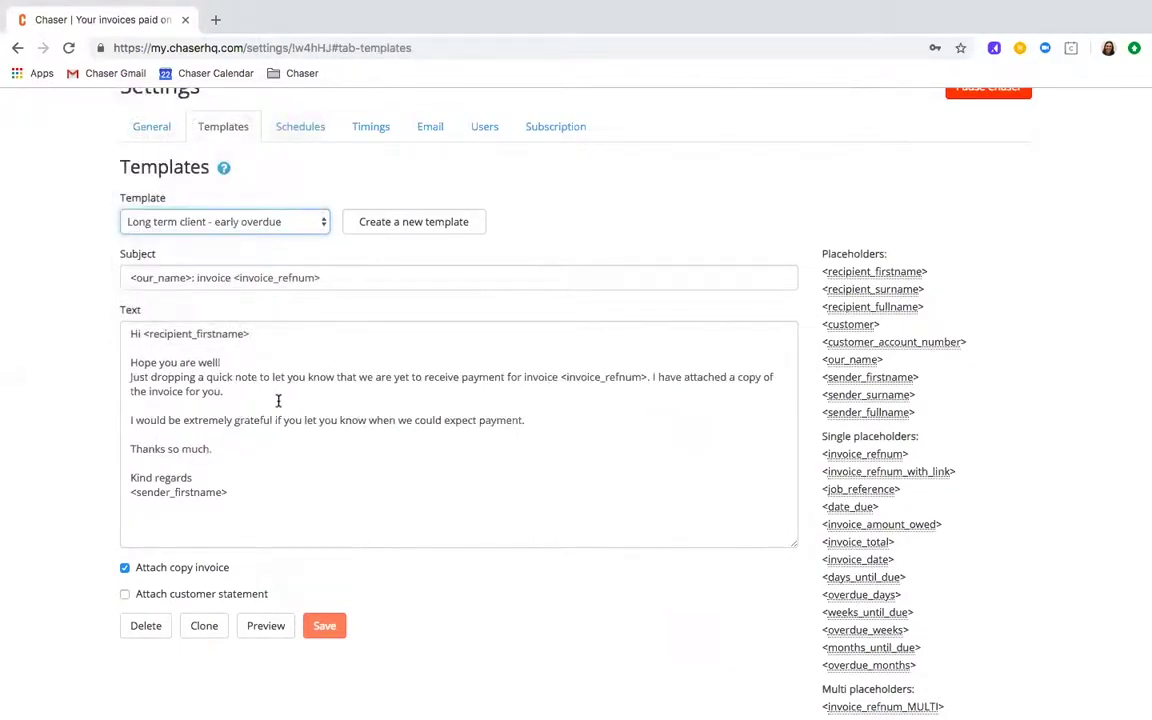
Examine the single and multi placeholders available for templates, and view the Early multiple template
scroll(278, 400, "down", 1)
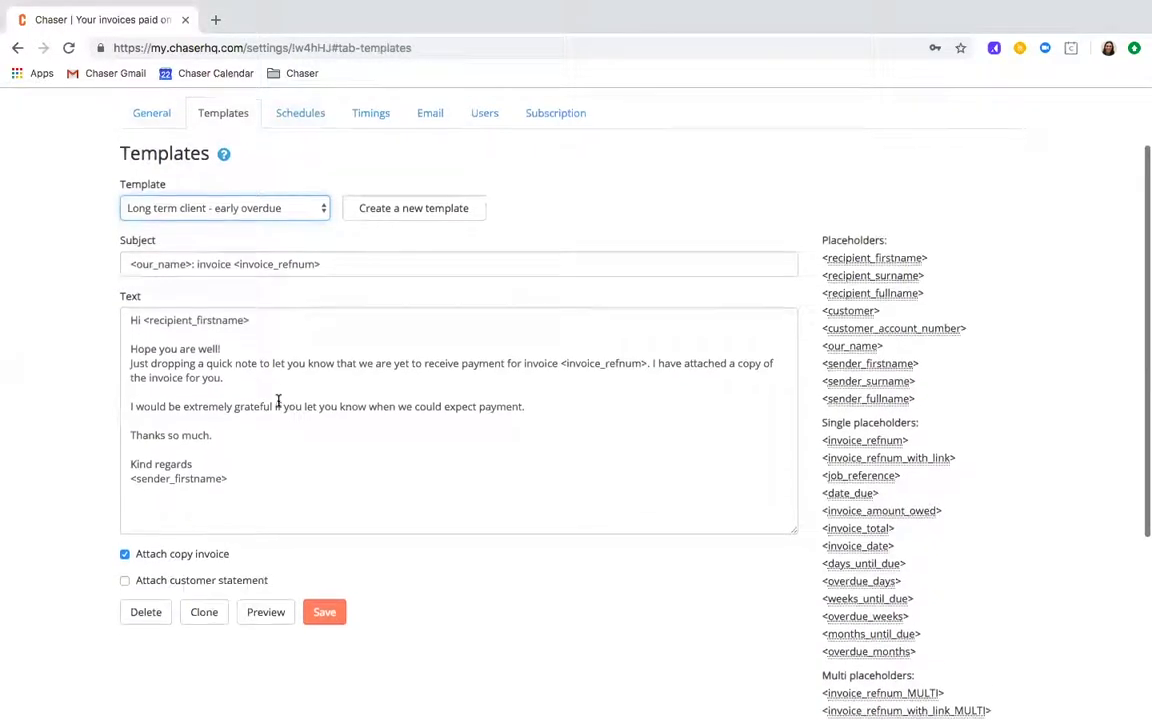
scroll(780, 555, "down", 2)
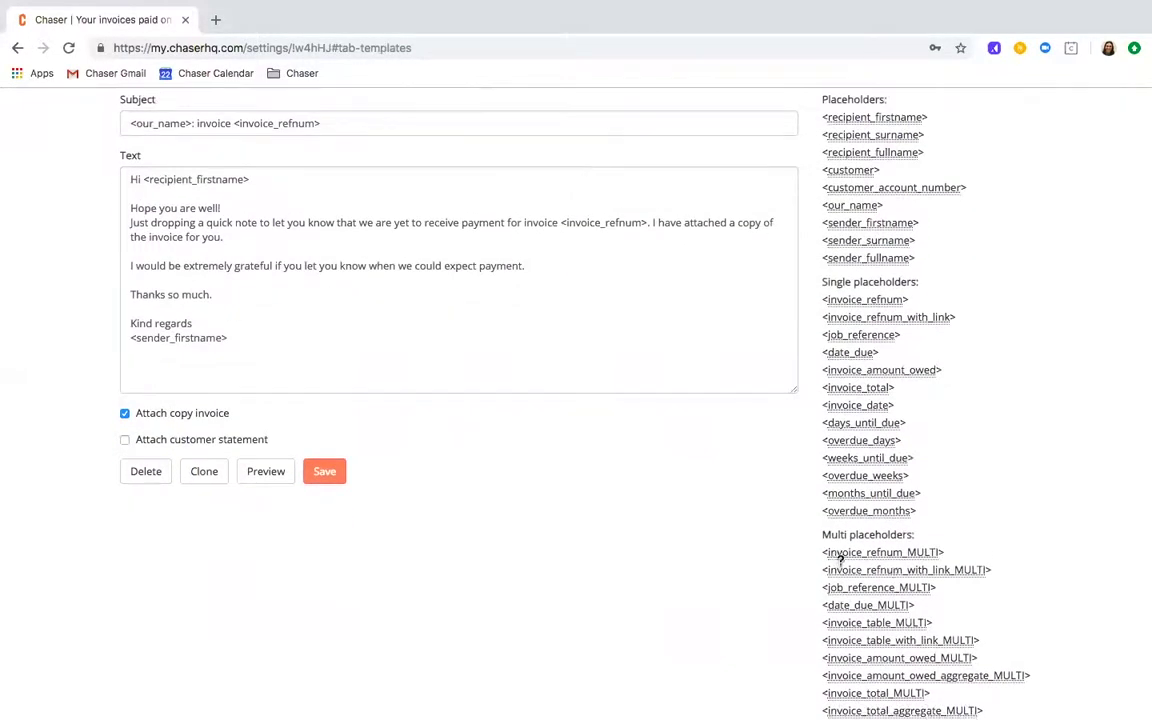
scroll(614, 346, "up", 1)
scroll(614, 346, "up", 2)
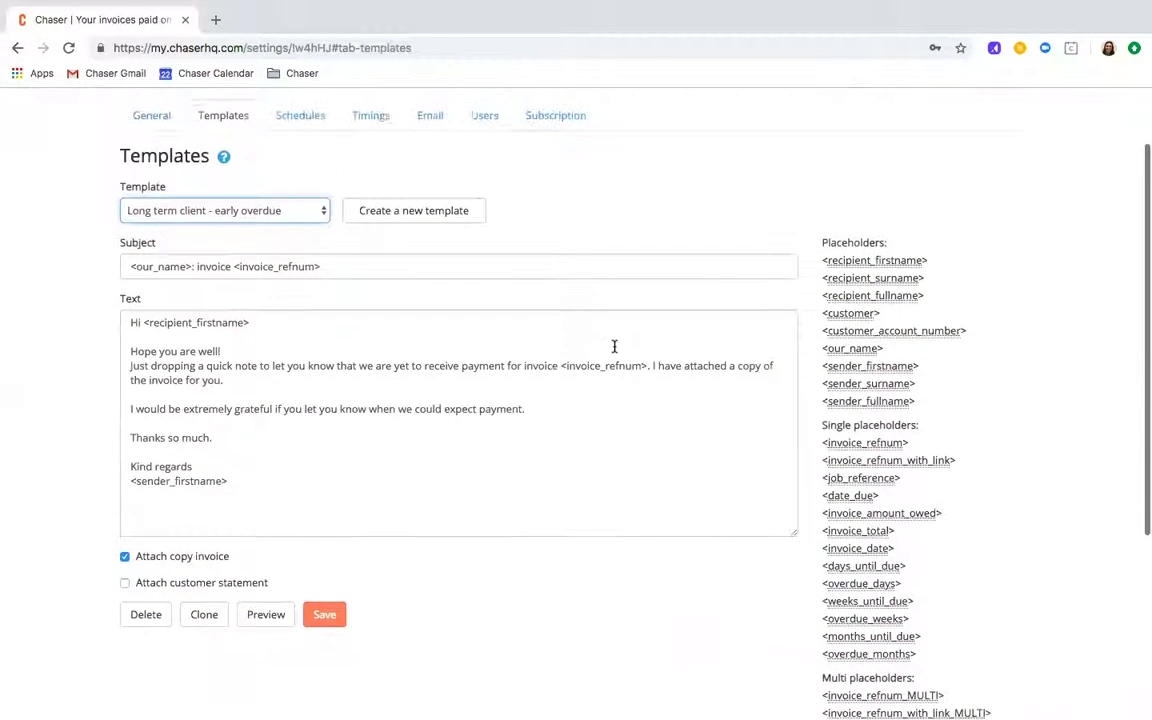
left_click(216, 214)
left_click(193, 140)
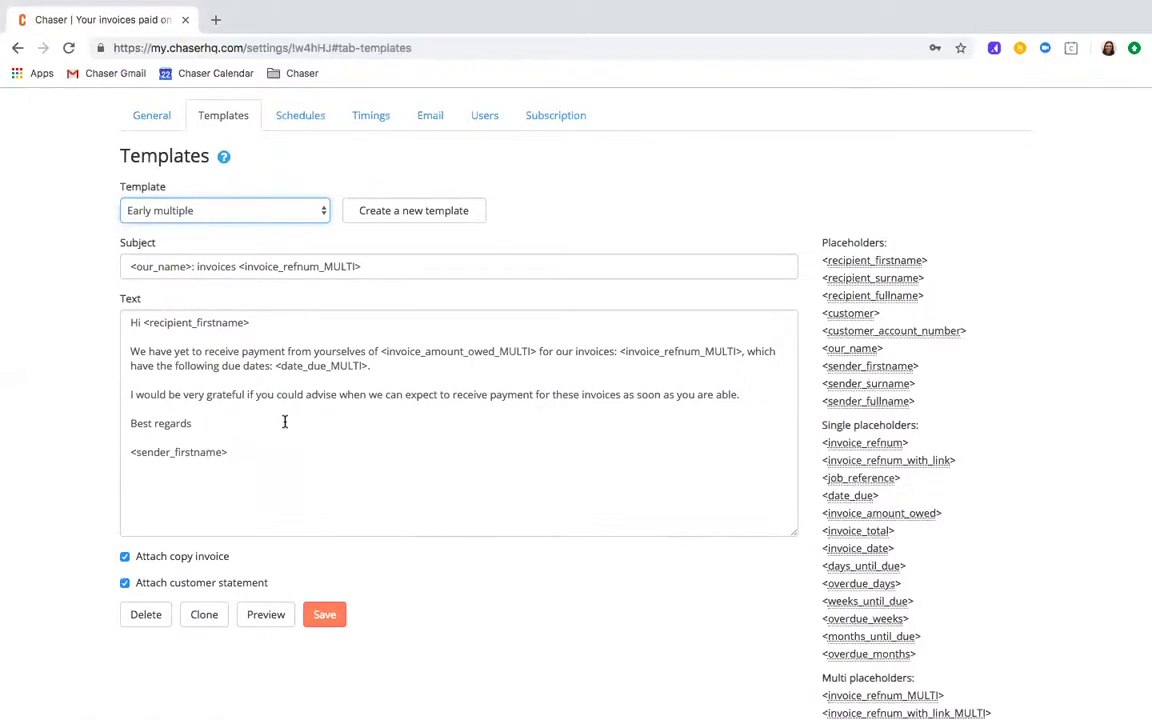
Open the schedule settings and compare the before/after due chasers of the Bad payers and Good Payers schedules
scroll(284, 422, "up", 2)
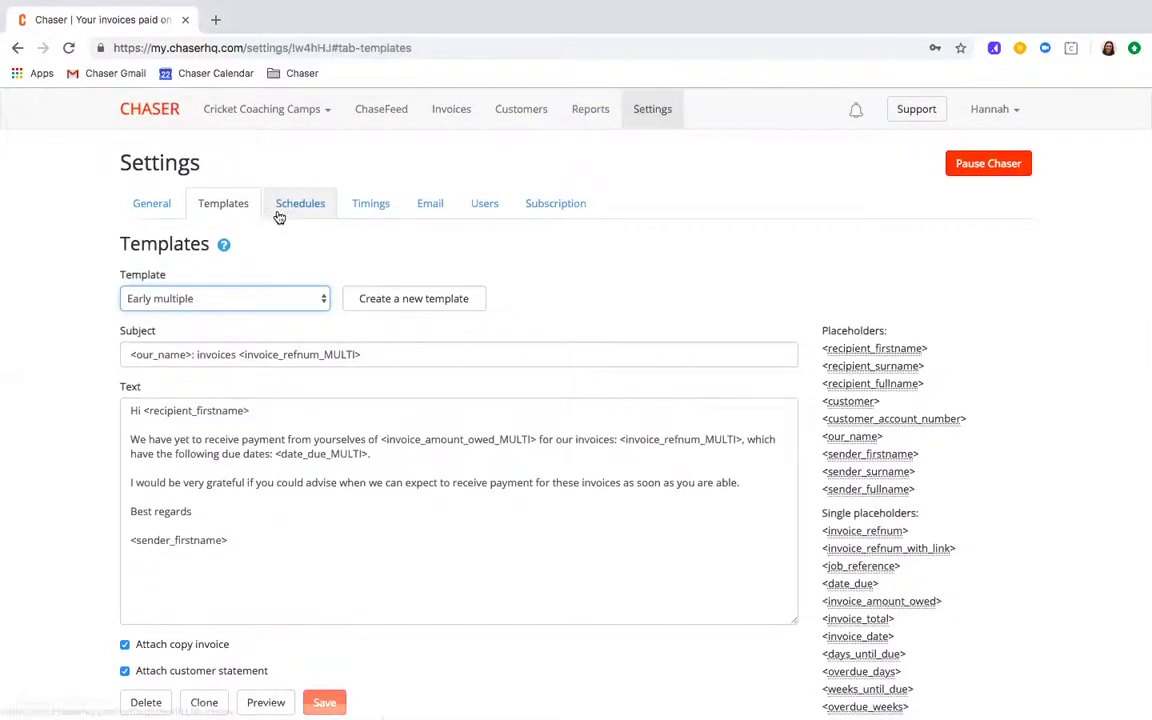
left_click(280, 212)
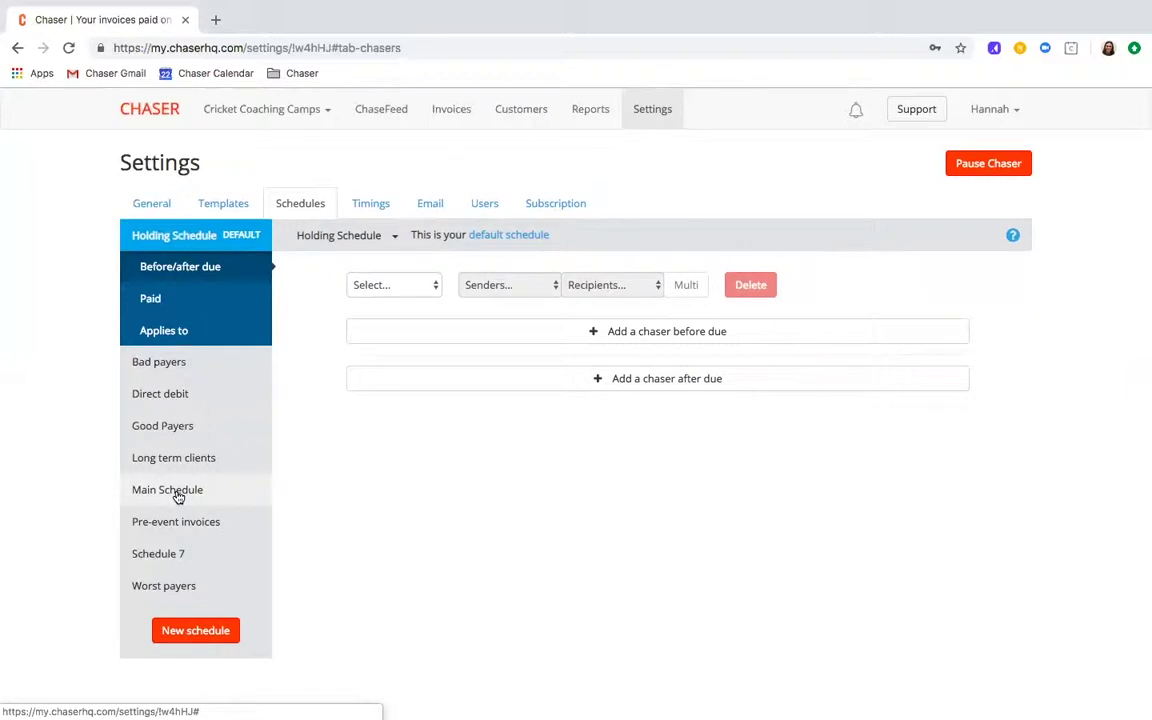
left_click(156, 364)
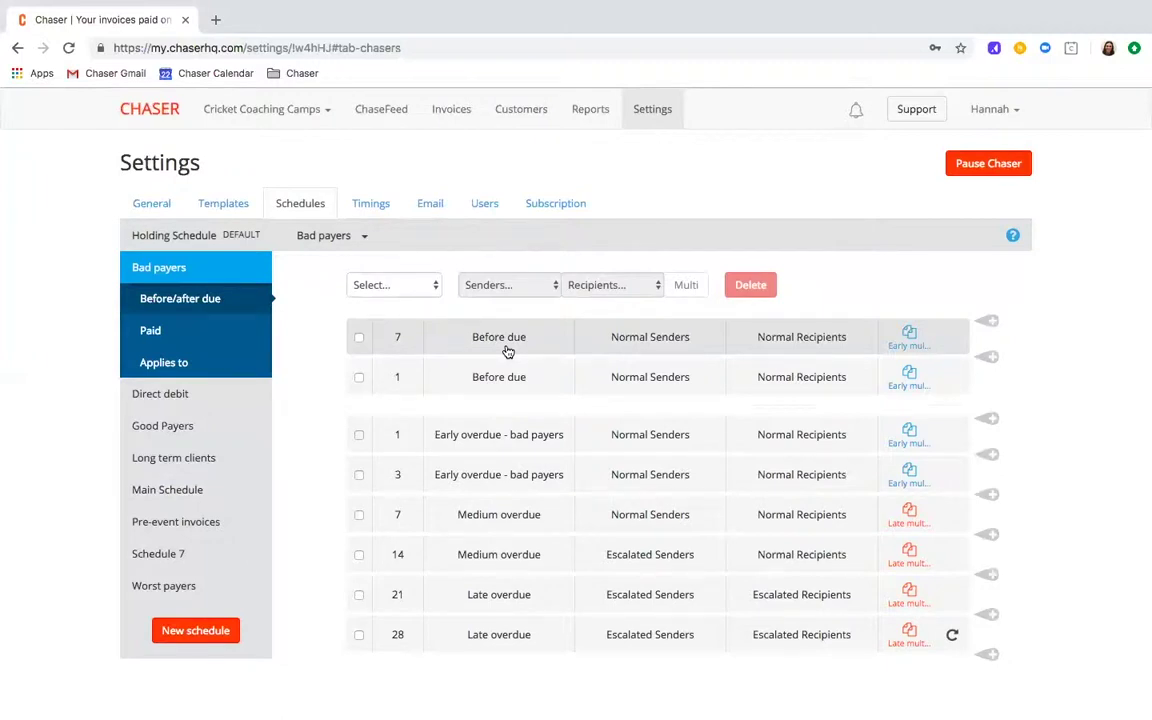
left_click(163, 424)
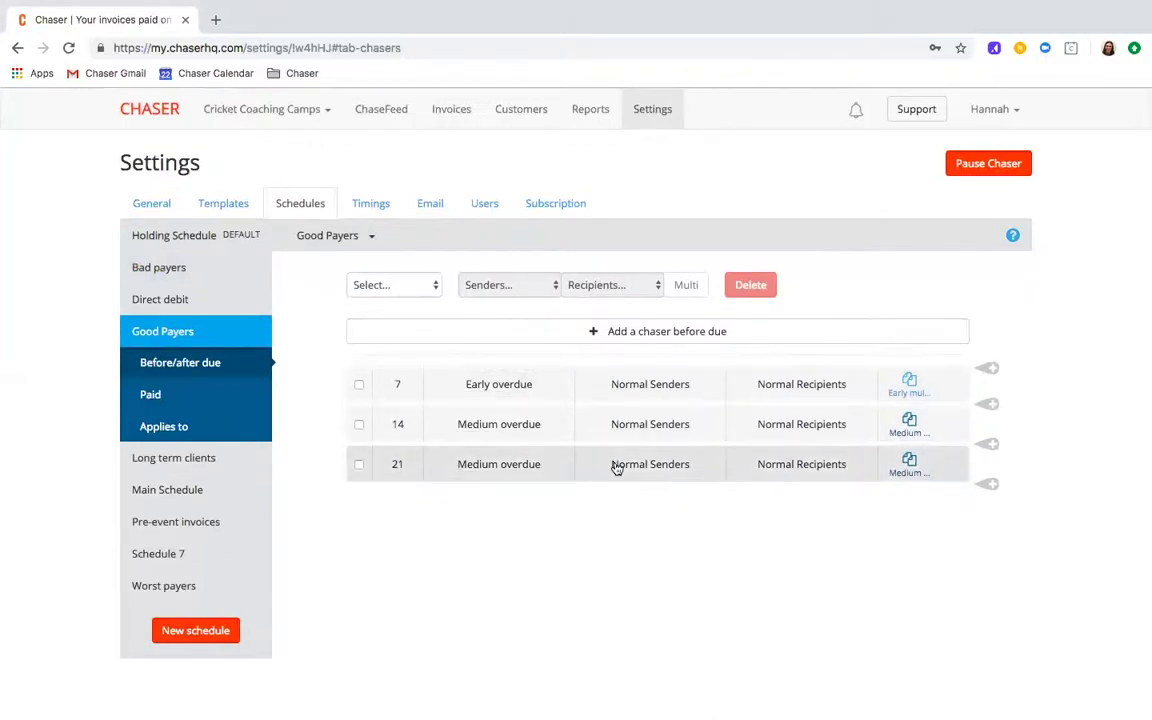
View the Bad payers schedule's messages for paid invoices and the chase time and days in the timing settings
left_click(163, 270)
left_click(160, 330)
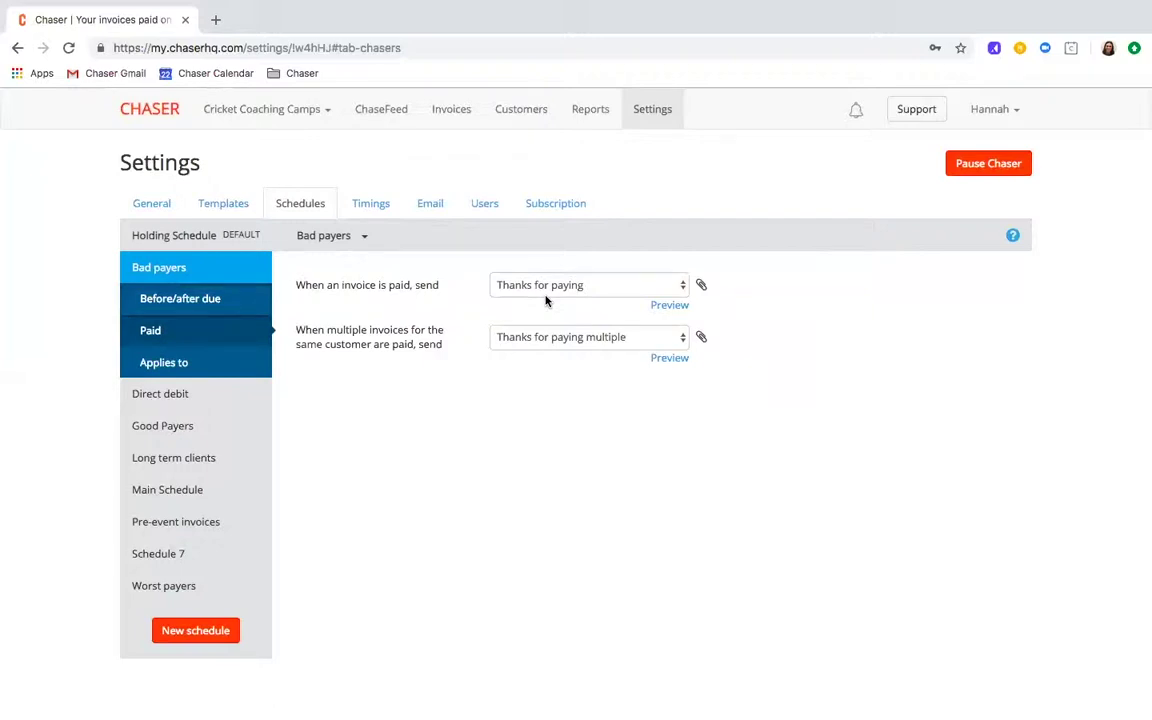
left_click(365, 207)
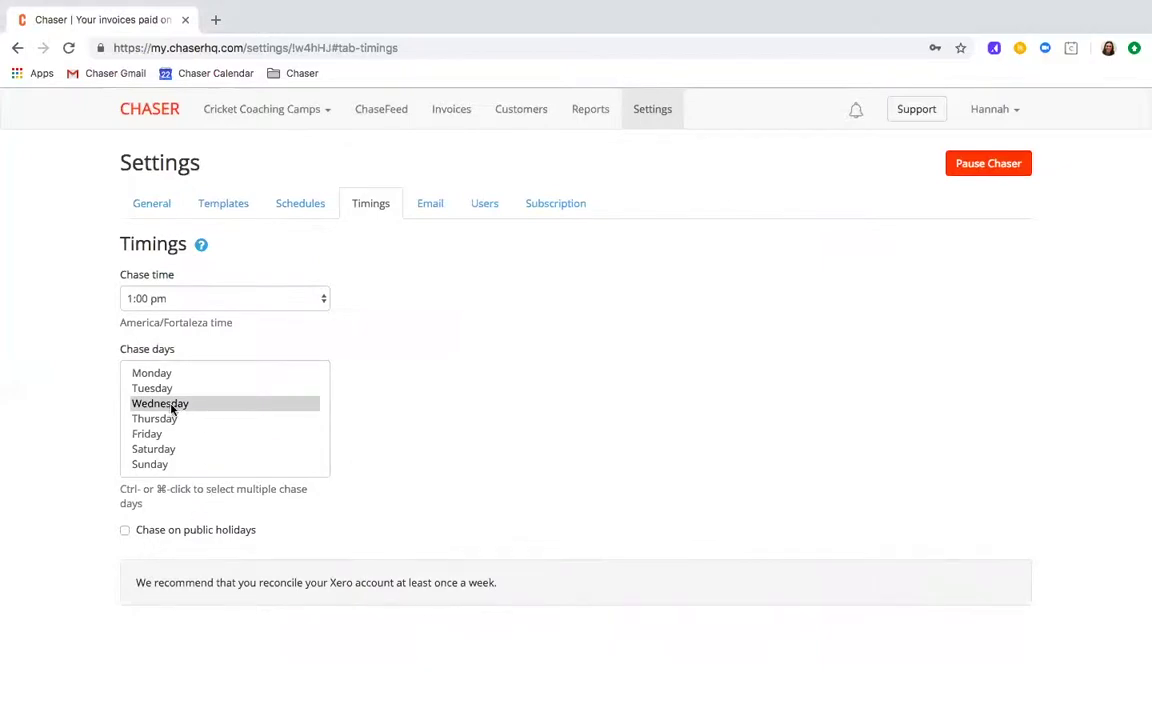
Open the history of the Down Under Ltd invoice from the list of invoices being chased
left_click(451, 124)
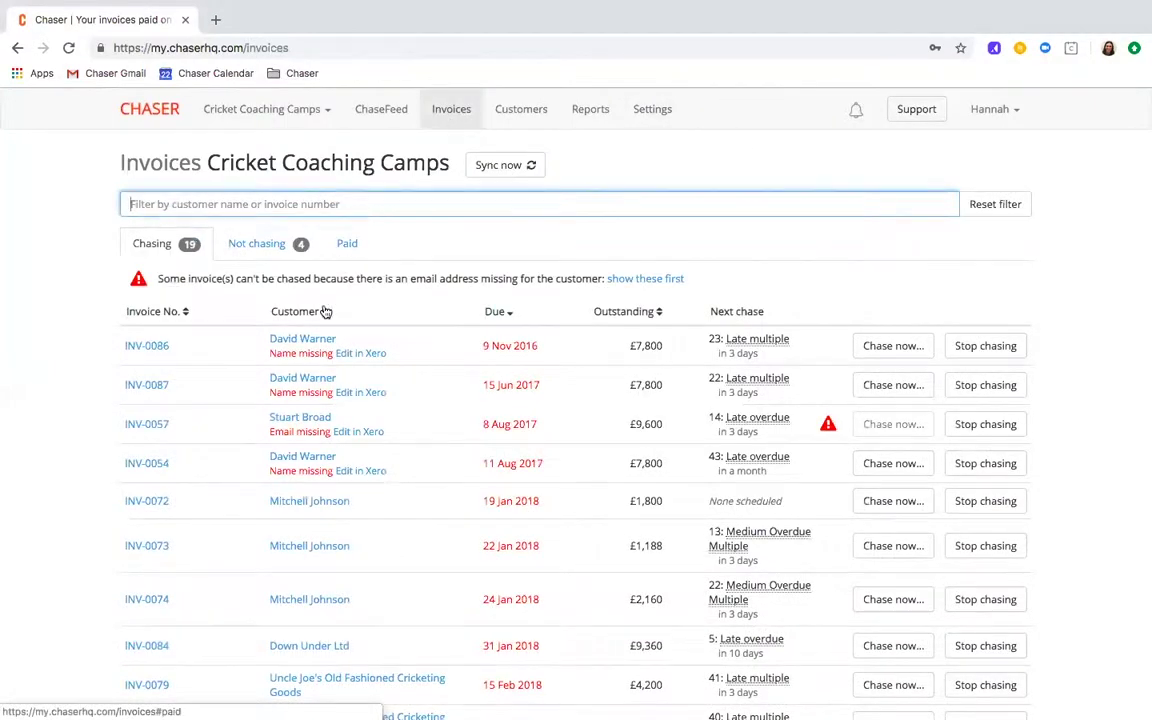
scroll(316, 345, "down", 1)
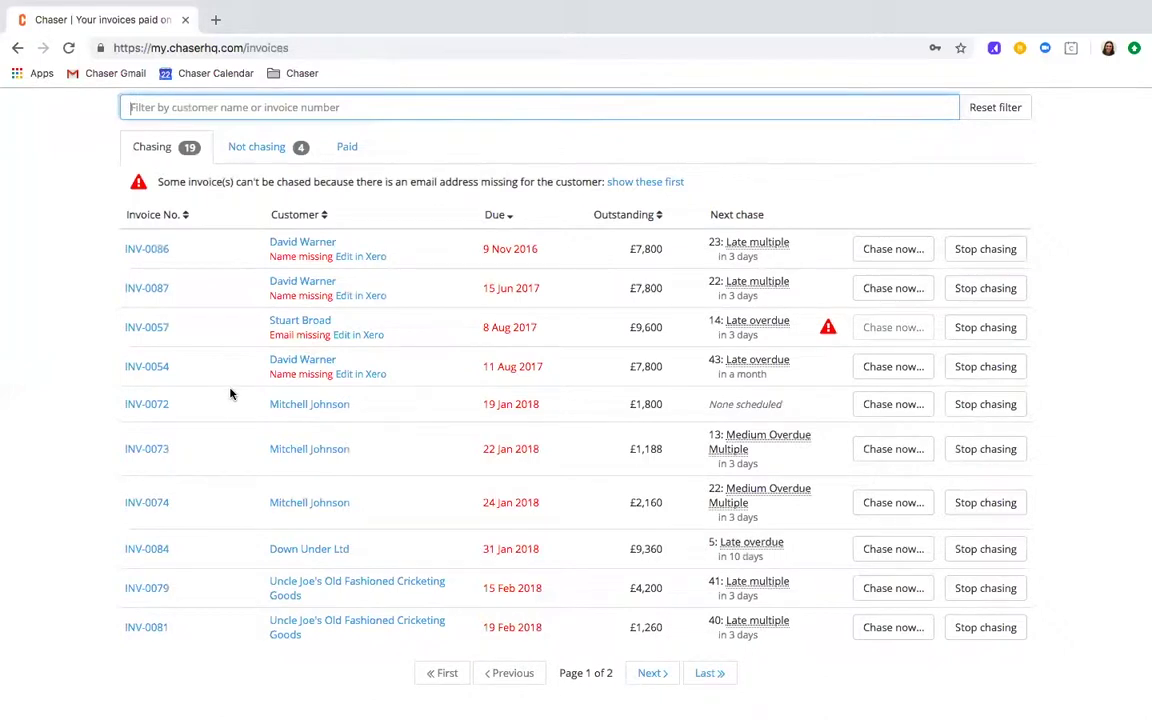
left_click(148, 550)
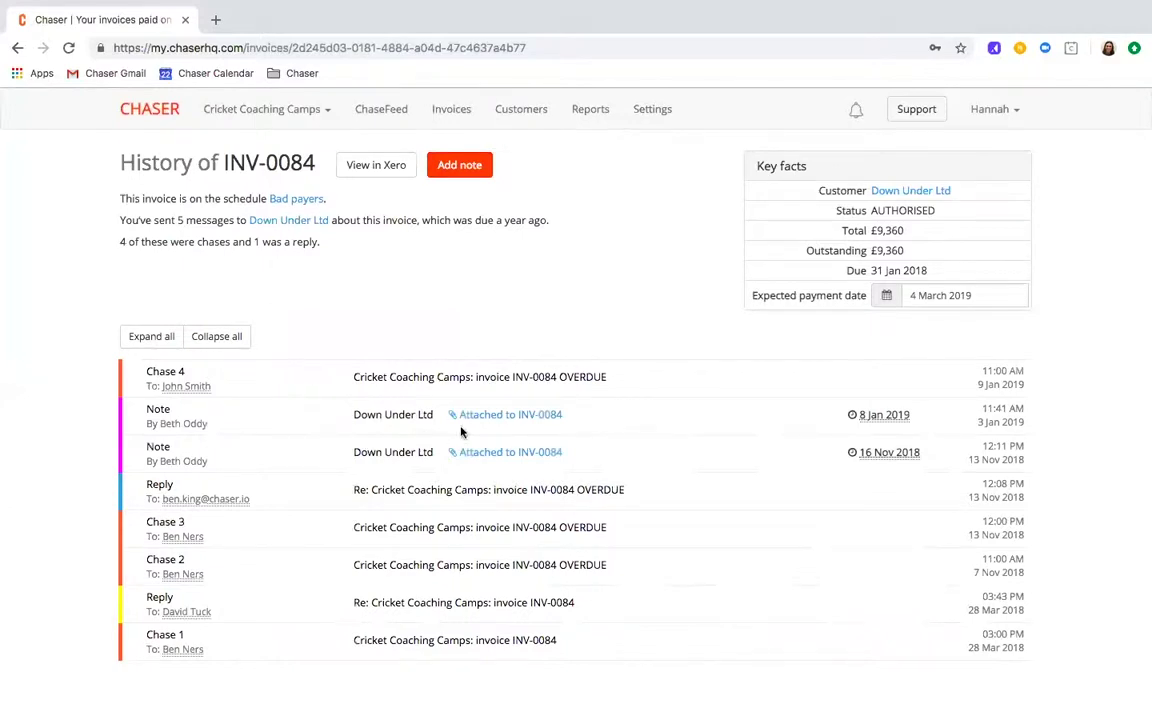
Review the invoice's history of chases, replies and notes, and expand the Chase 1 message to read it
scroll(475, 420, "down", 1)
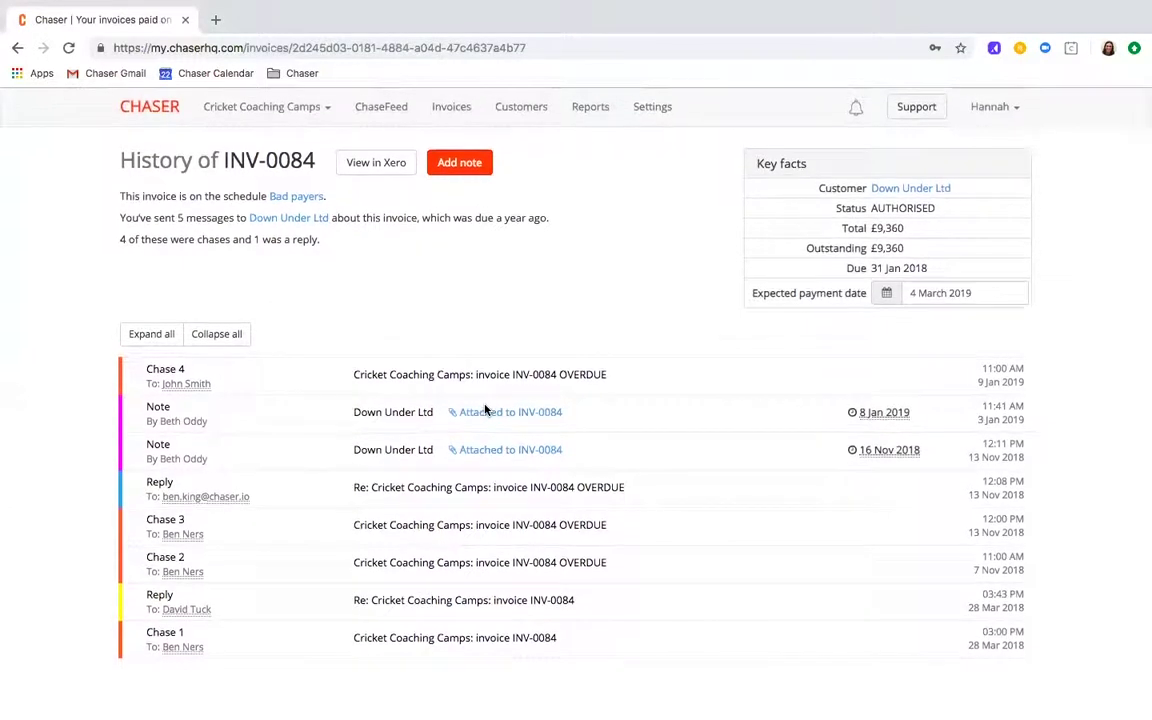
scroll(466, 420, "up", 1)
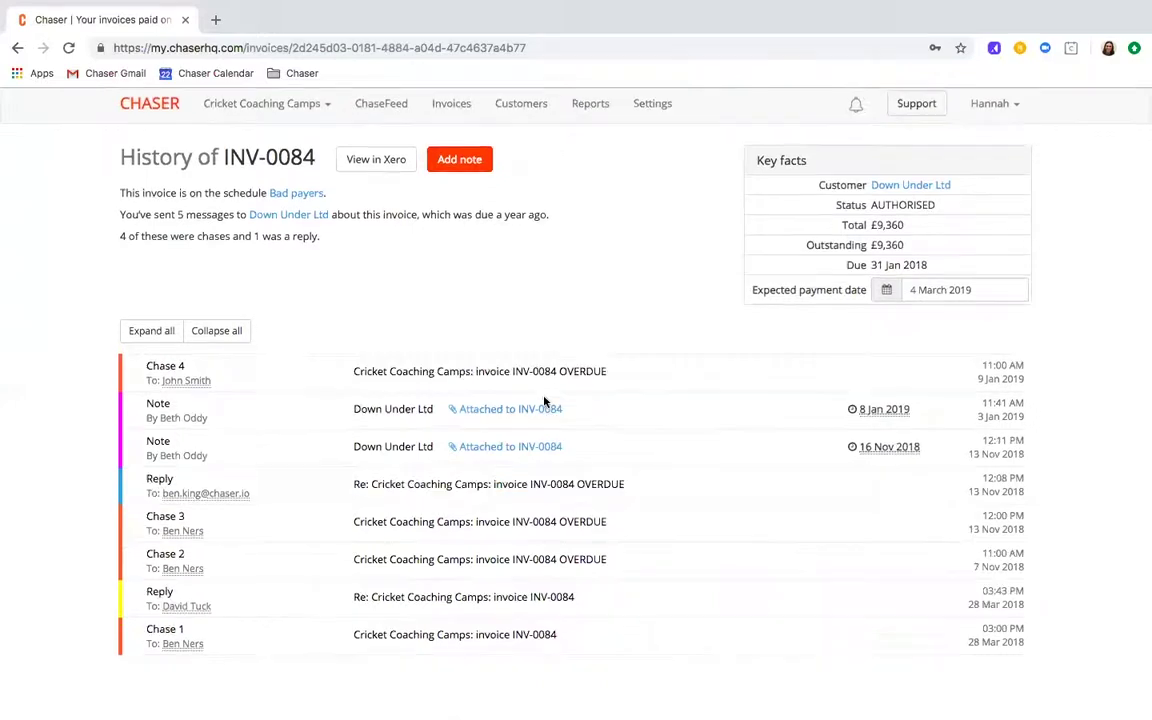
left_click(517, 641)
scroll(514, 640, "down", 3)
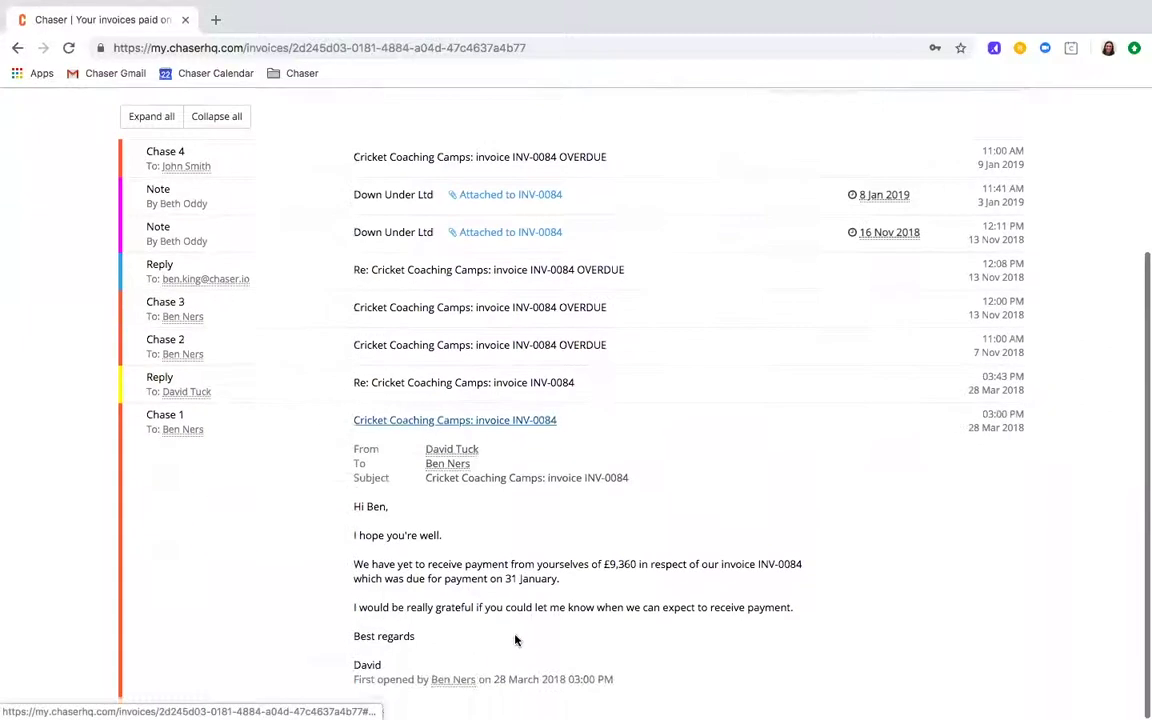
Expand the reply to Chase 1, the 13 Nov 2018 reply and the note with the 16 Nov 2018 reminder to read them
left_click(396, 388)
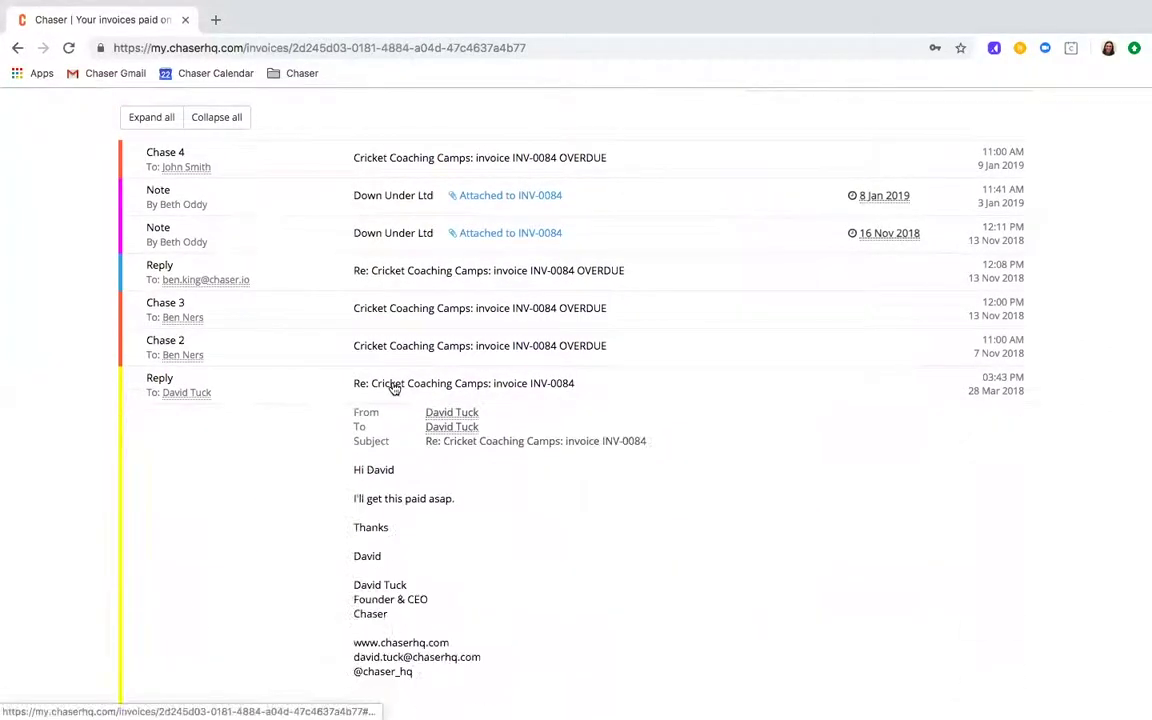
left_click(386, 272)
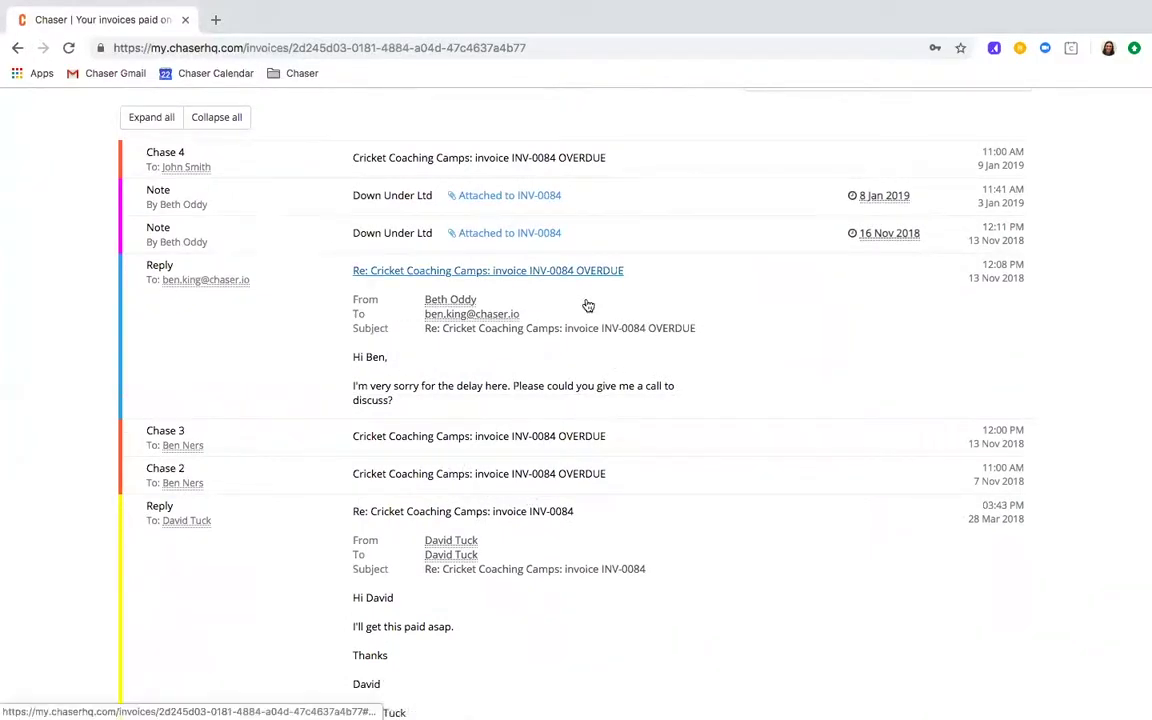
scroll(442, 298, "up", 4)
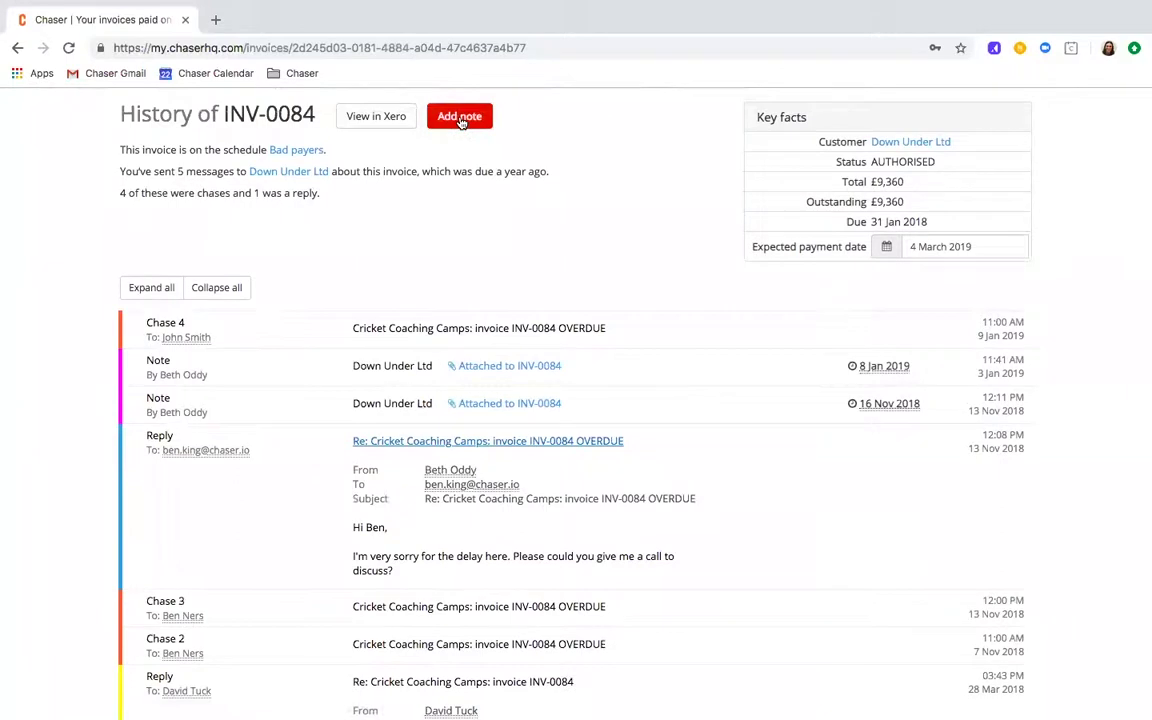
left_click(368, 403)
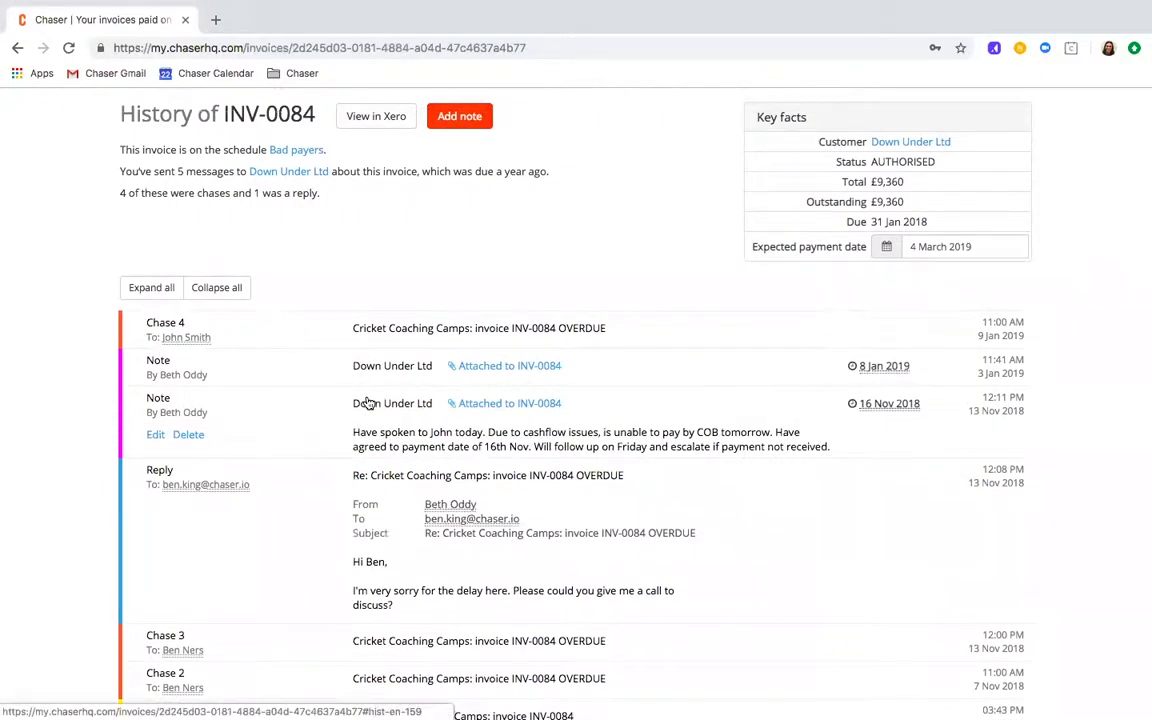
Open a new note for the invoice, view its reminder date and time options, and close it without saving
left_click(456, 117)
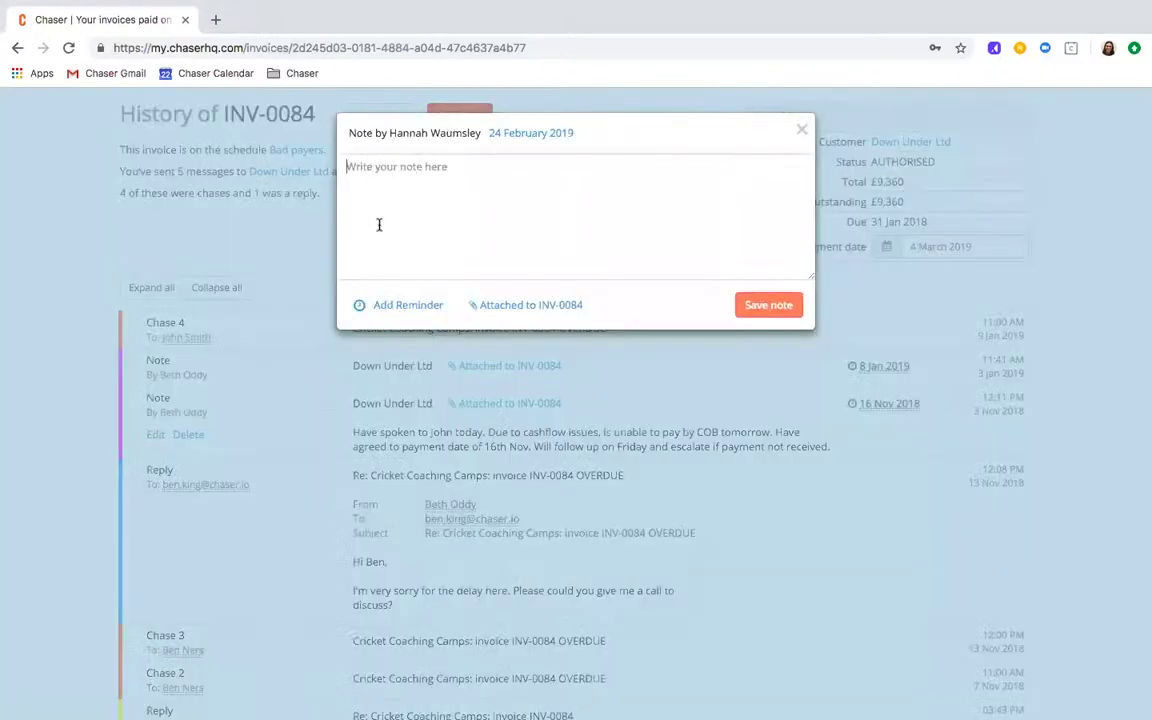
left_click(398, 306)
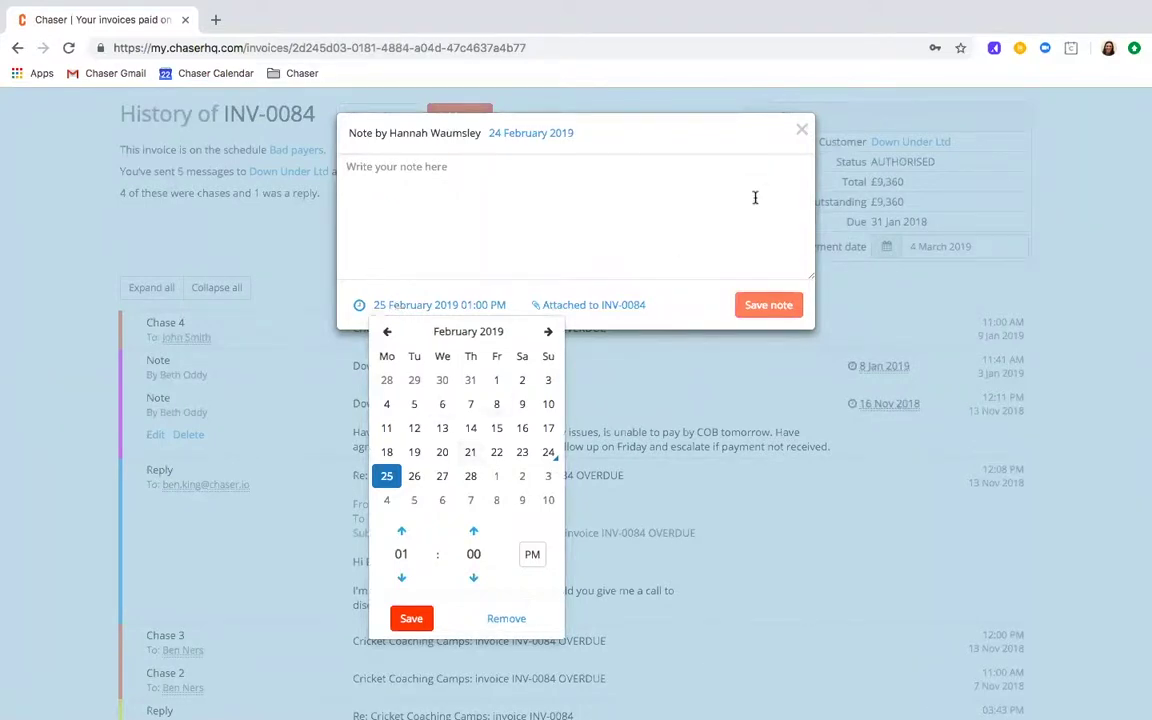
left_click(802, 138)
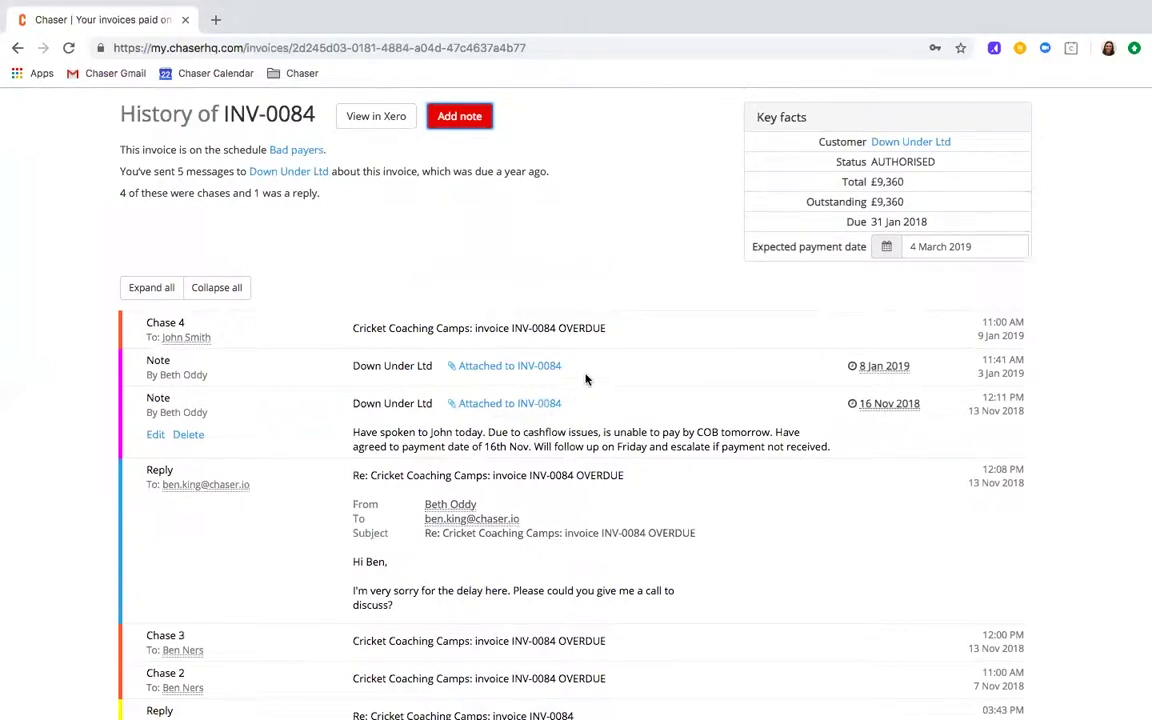
Open the sixth customer in the list of customers being chased and view the normal and escalated recipients
scroll(588, 380, "up", 1)
left_click(540, 118)
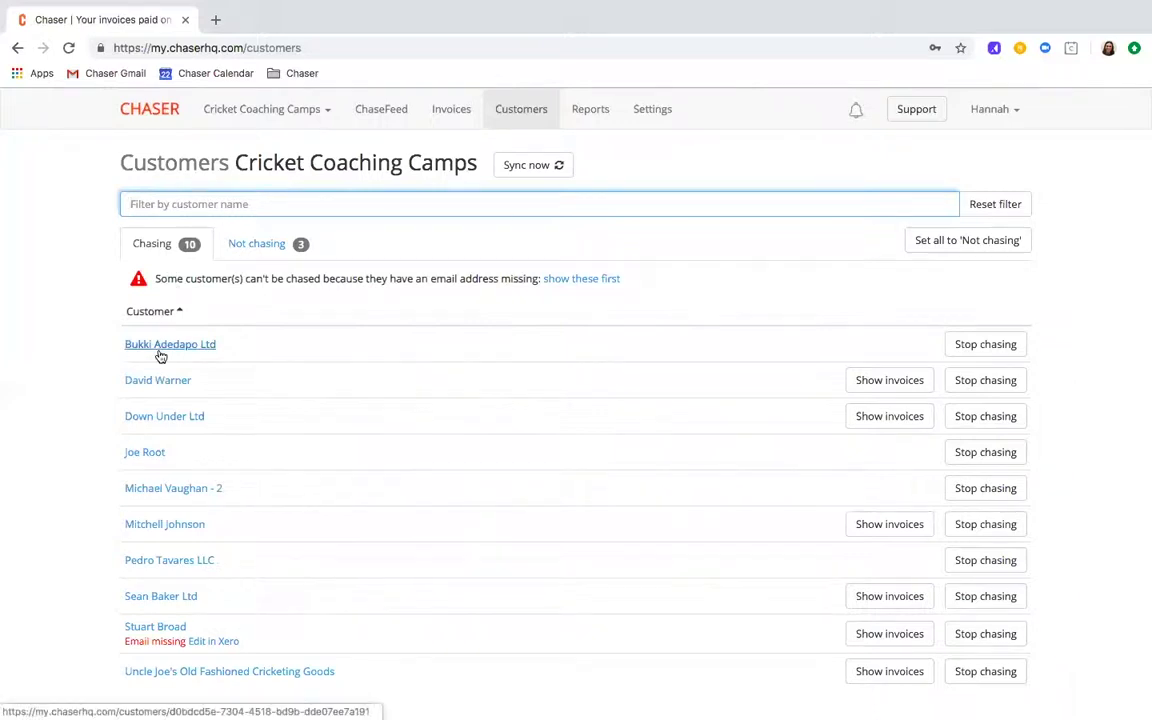
left_click(146, 527)
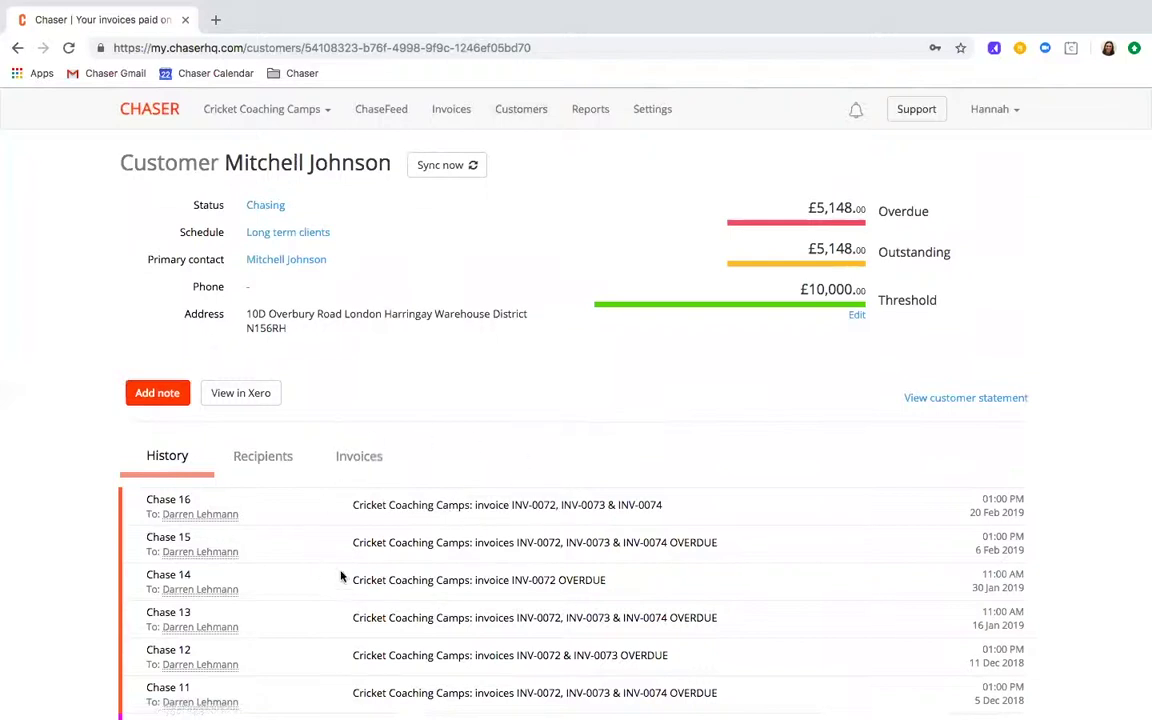
left_click(275, 462)
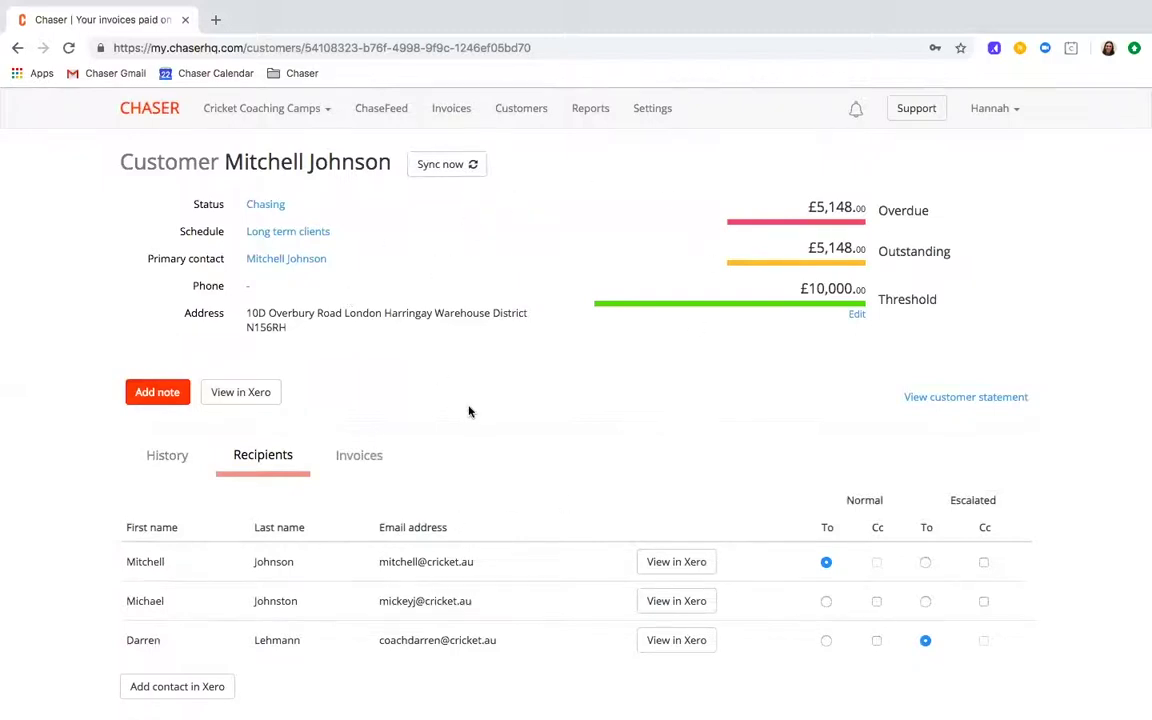
Review the report of customers' and invoices' chasing status, and return to the ChaseFeed overview
left_click(573, 124)
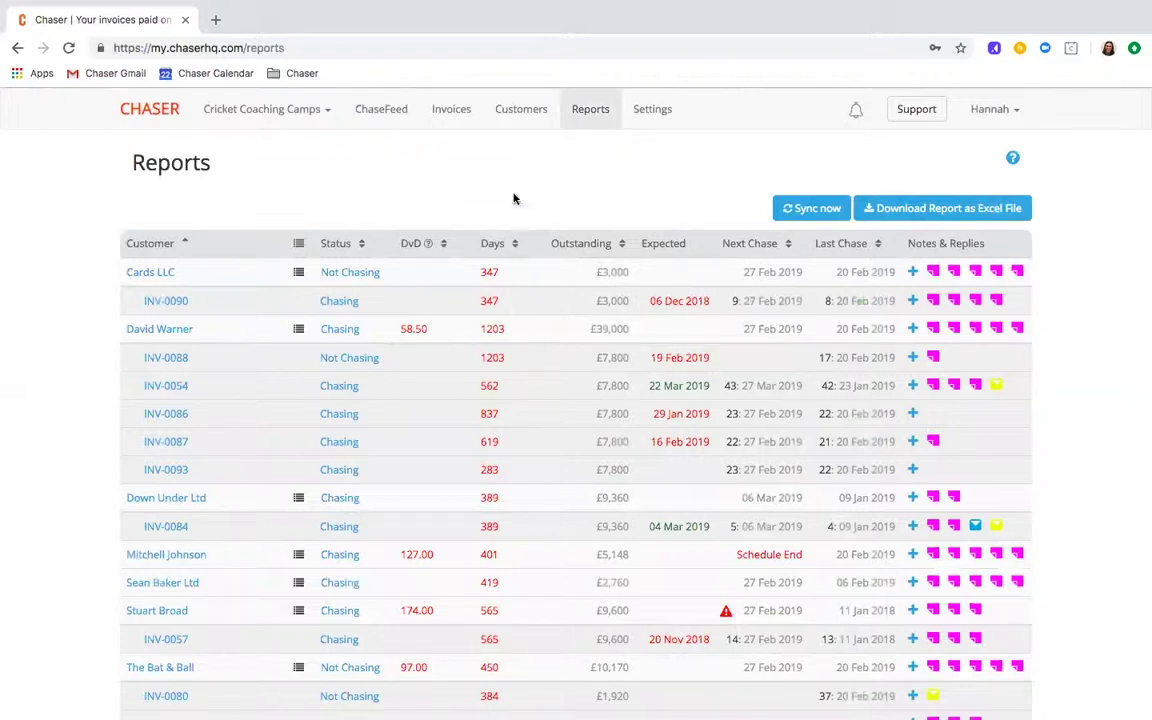
mouse_move(488, 377)
left_click(368, 116)
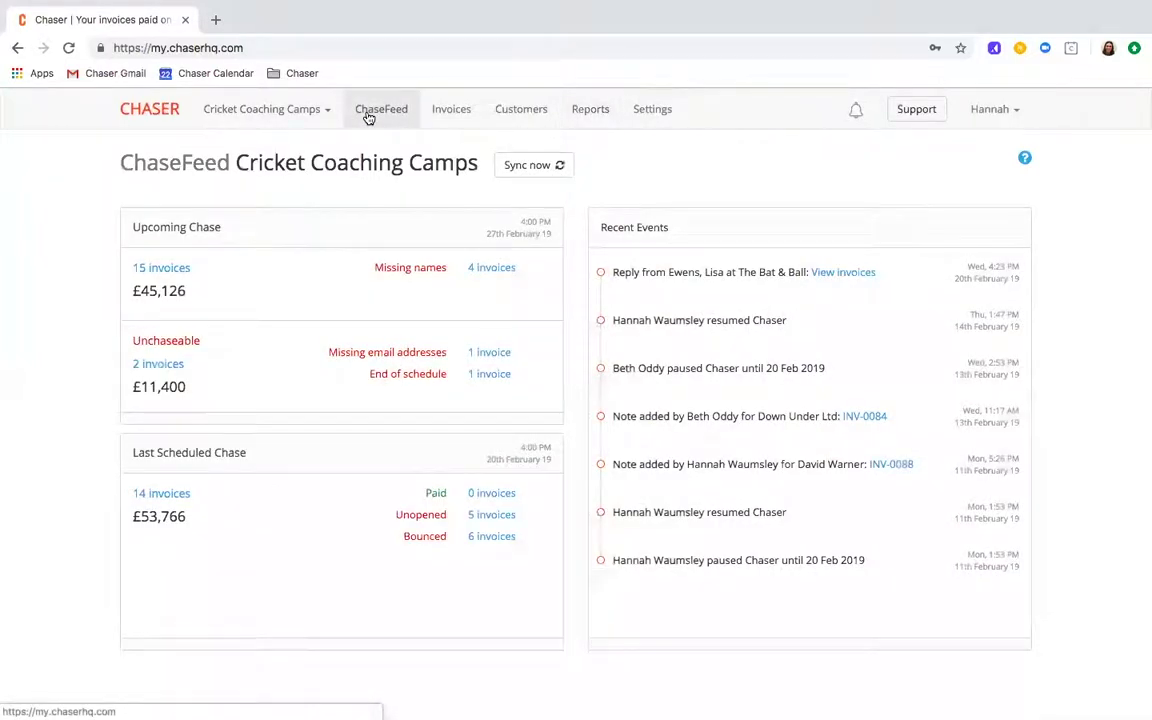